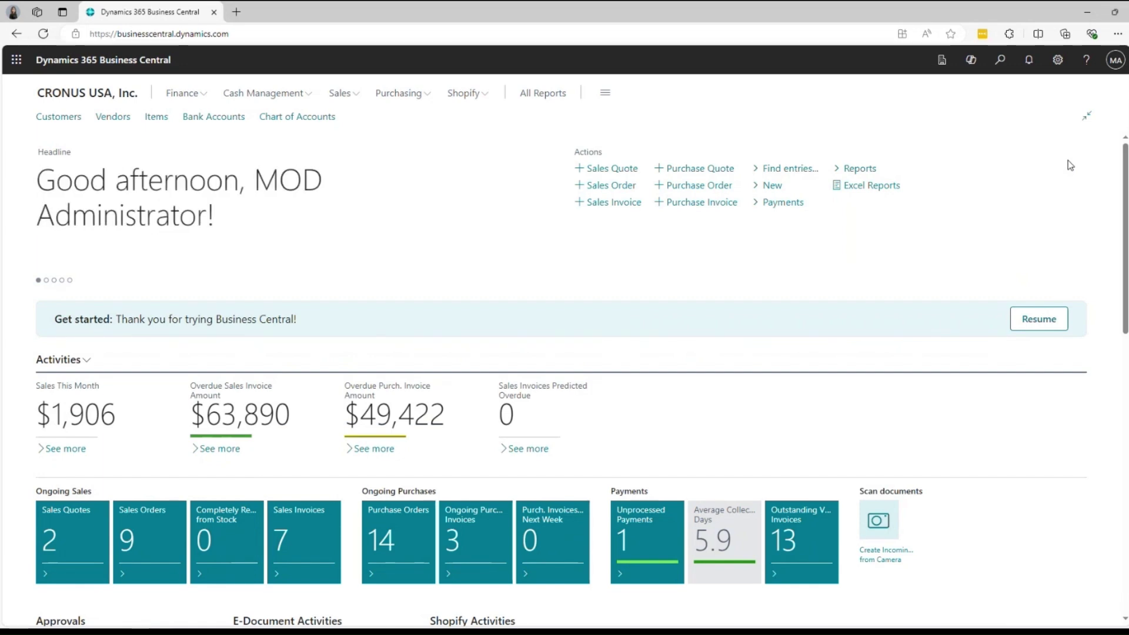
- Browse the role explorer, then return to the Role Center home page and scroll down
{"action": "left_click", "coordinate": [612, 96]}
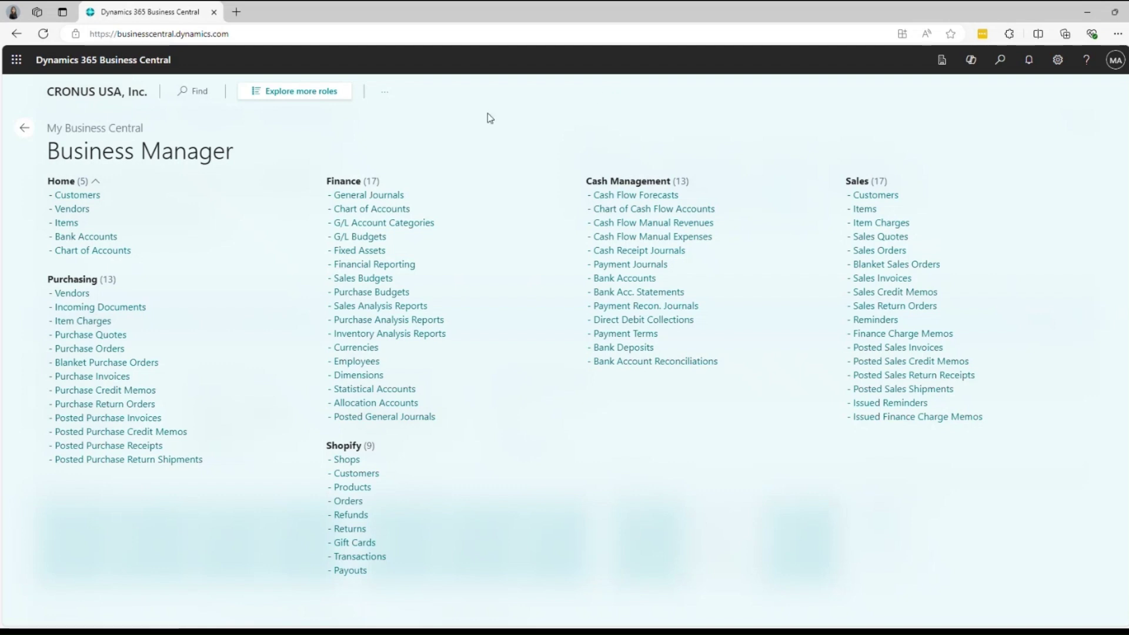
{"action": "left_click", "coordinate": [20, 135]}
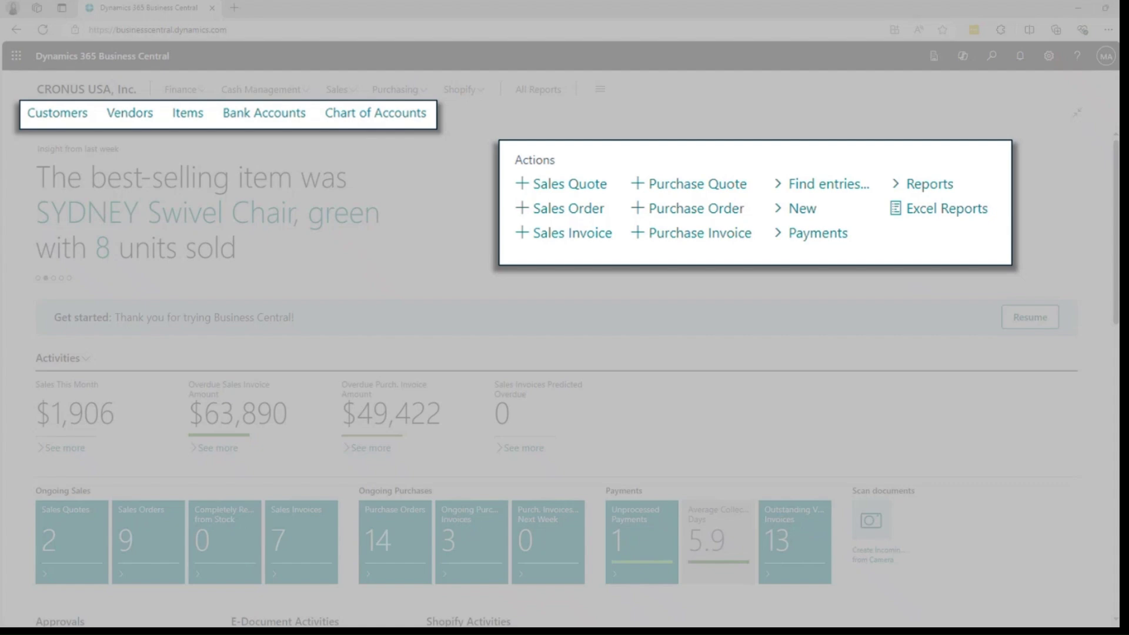
{"action": "scroll", "coordinate": [564, 377], "scroll_direction": "down", "scroll_amount": 3}
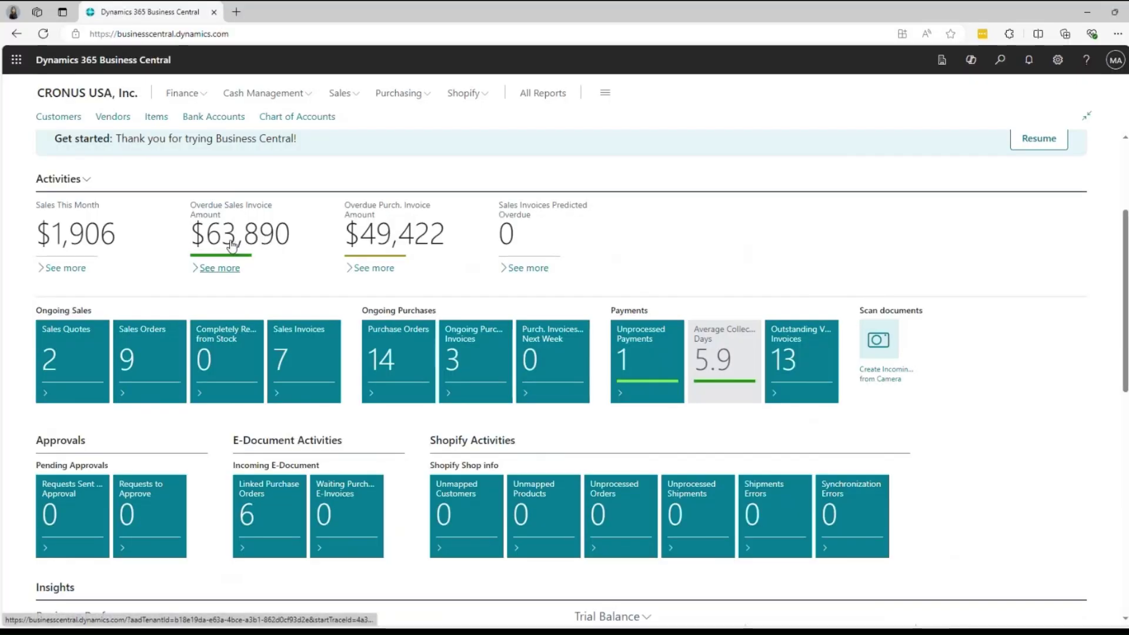
- Email overdue posted invoice PS-INV103184 to Relecloud, then go back to the ledger entries
{"action": "left_click", "coordinate": [231, 242]}
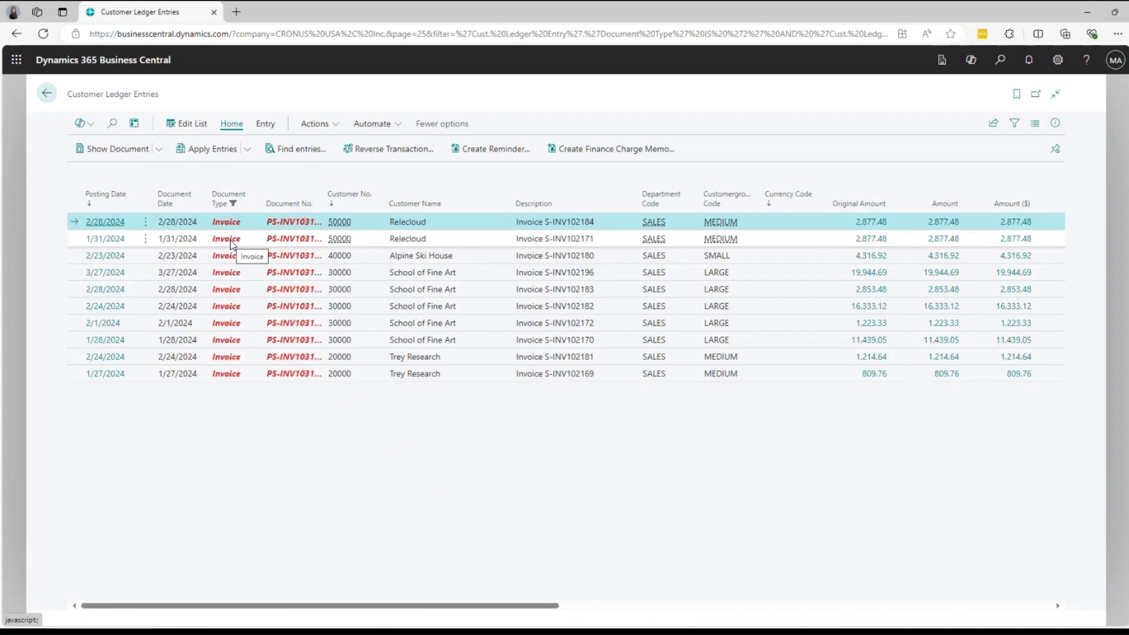
{"action": "left_click", "coordinate": [104, 223]}
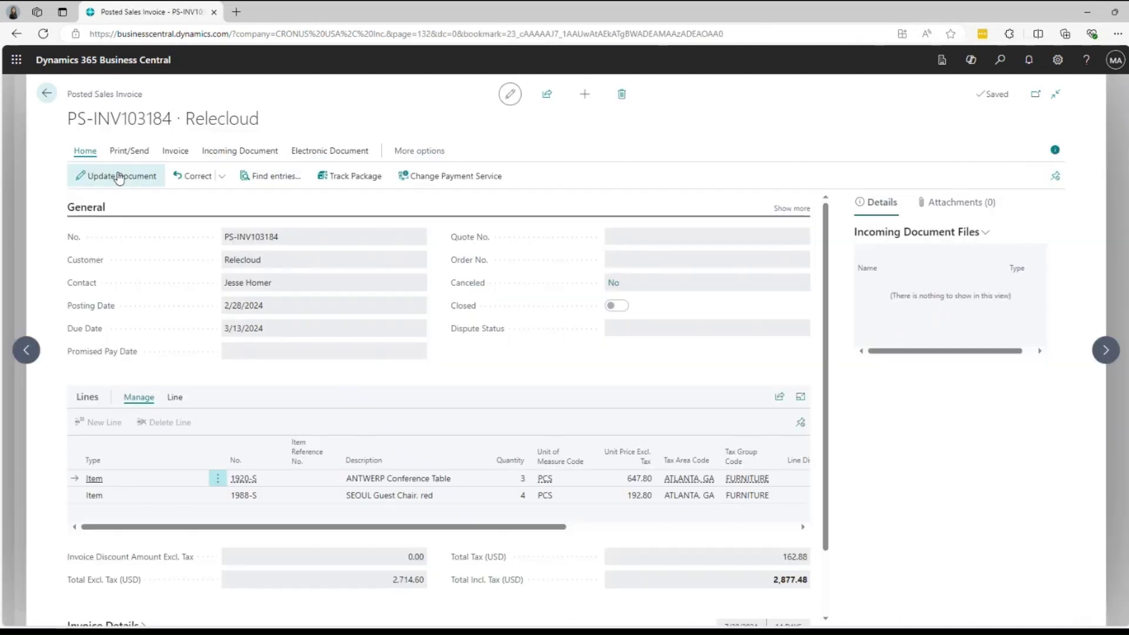
{"action": "left_click", "coordinate": [124, 152]}
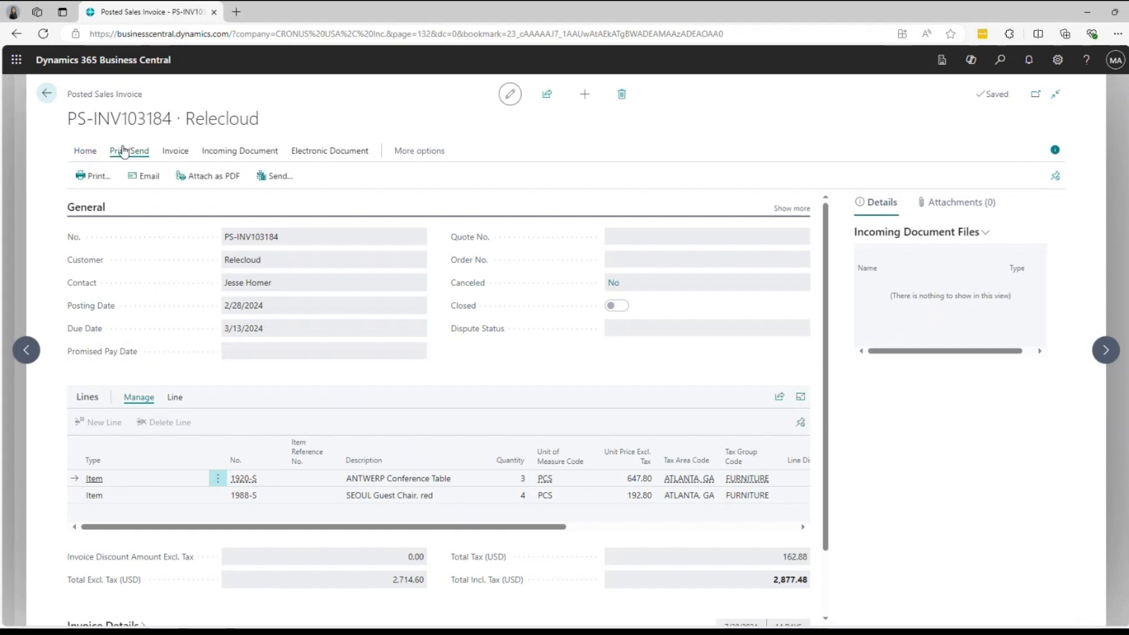
{"action": "left_click", "coordinate": [132, 179]}
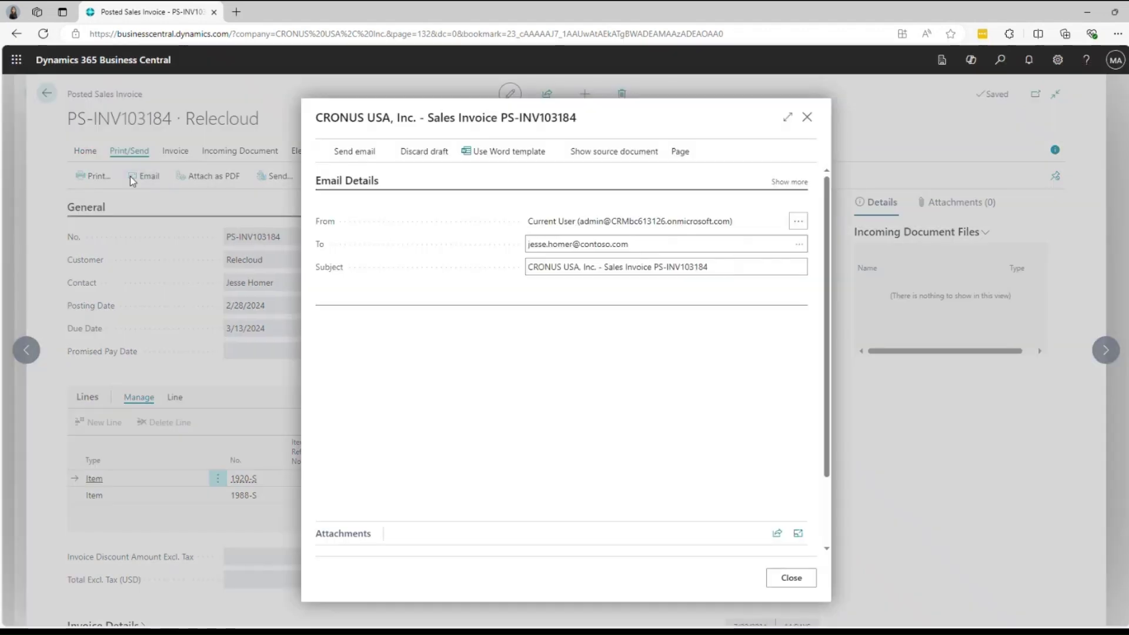
{"action": "left_click", "coordinate": [339, 159]}
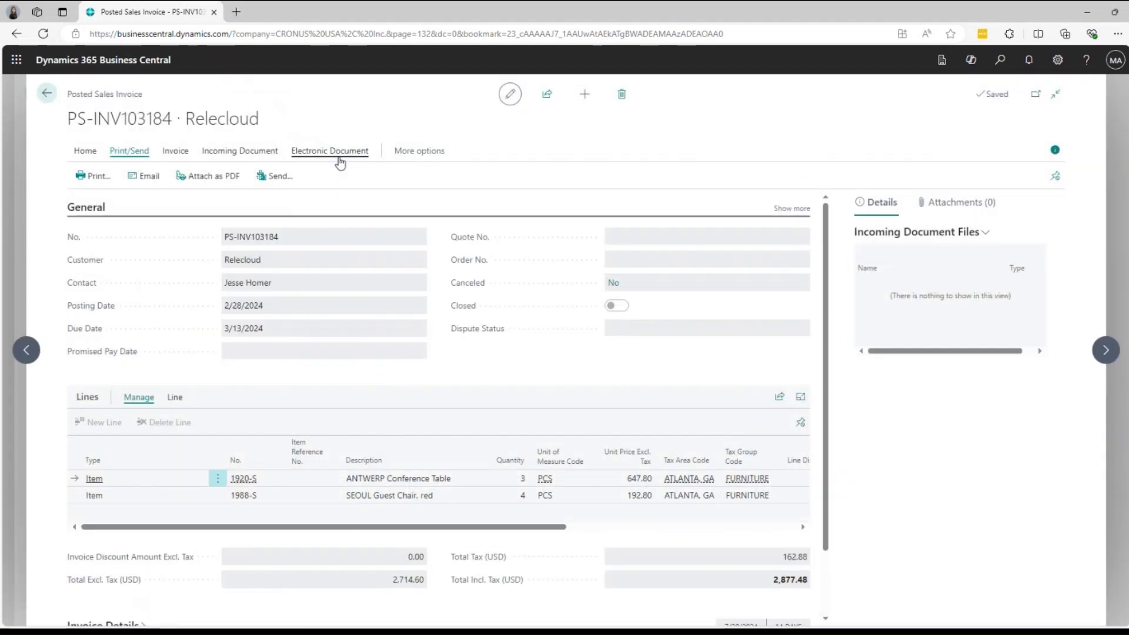
{"action": "left_click", "coordinate": [47, 103]}
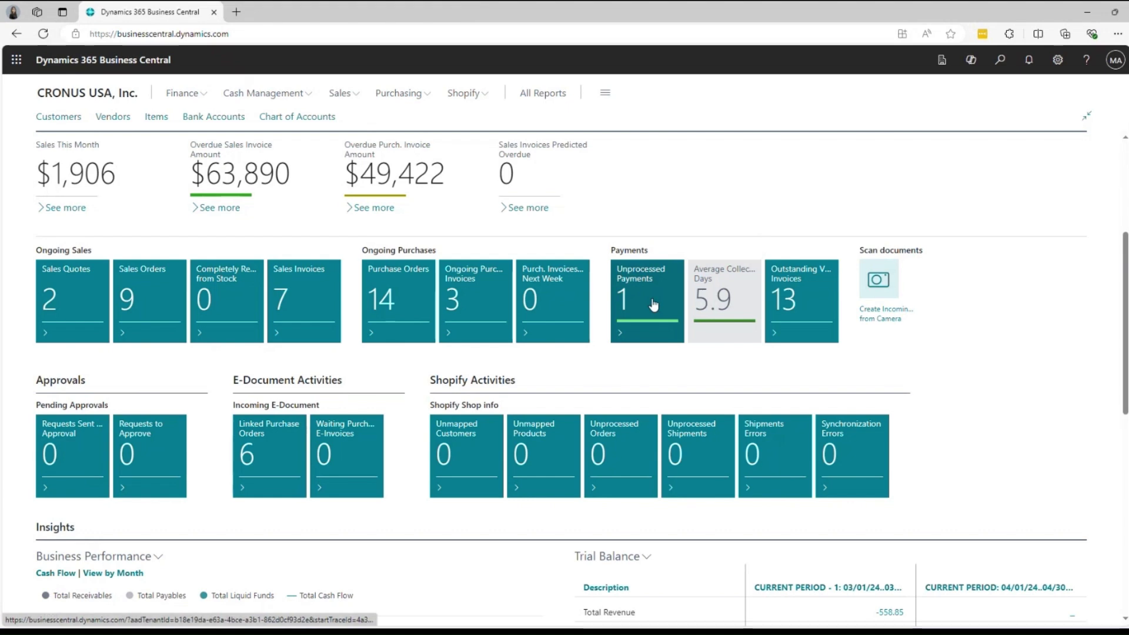
- View the Unprocessed Payments list, then scroll the Role Center down to the Insights section
{"action": "left_click", "coordinate": [654, 301]}
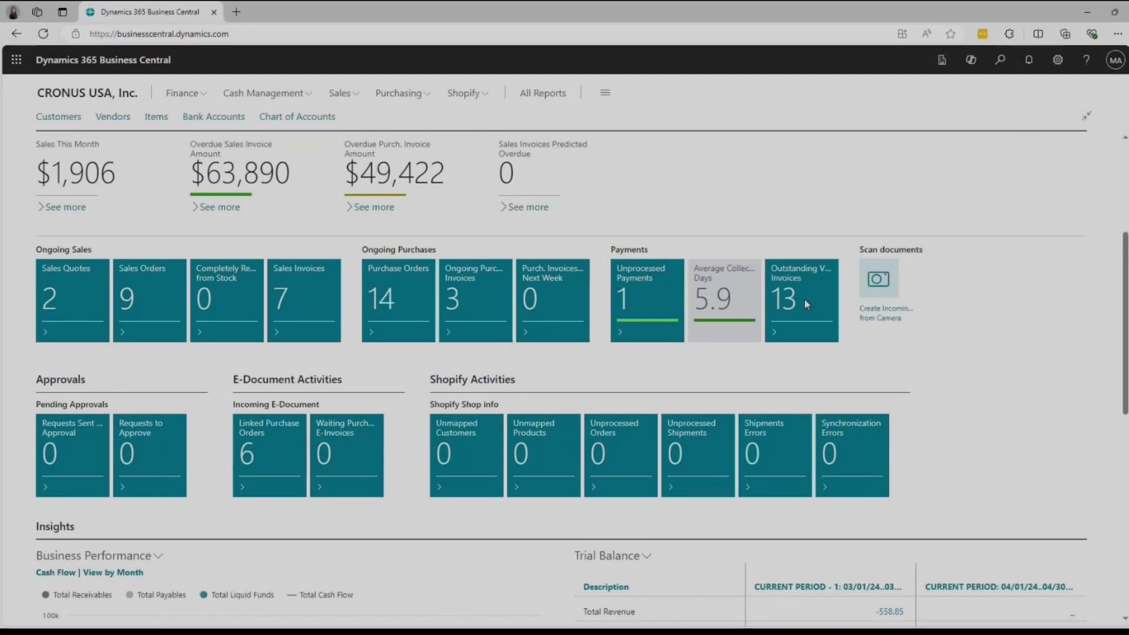
{"action": "scroll", "coordinate": [805, 303], "scroll_direction": "down", "scroll_amount": 4}
{"action": "scroll", "coordinate": [804, 303], "scroll_direction": "down", "scroll_amount": 3}
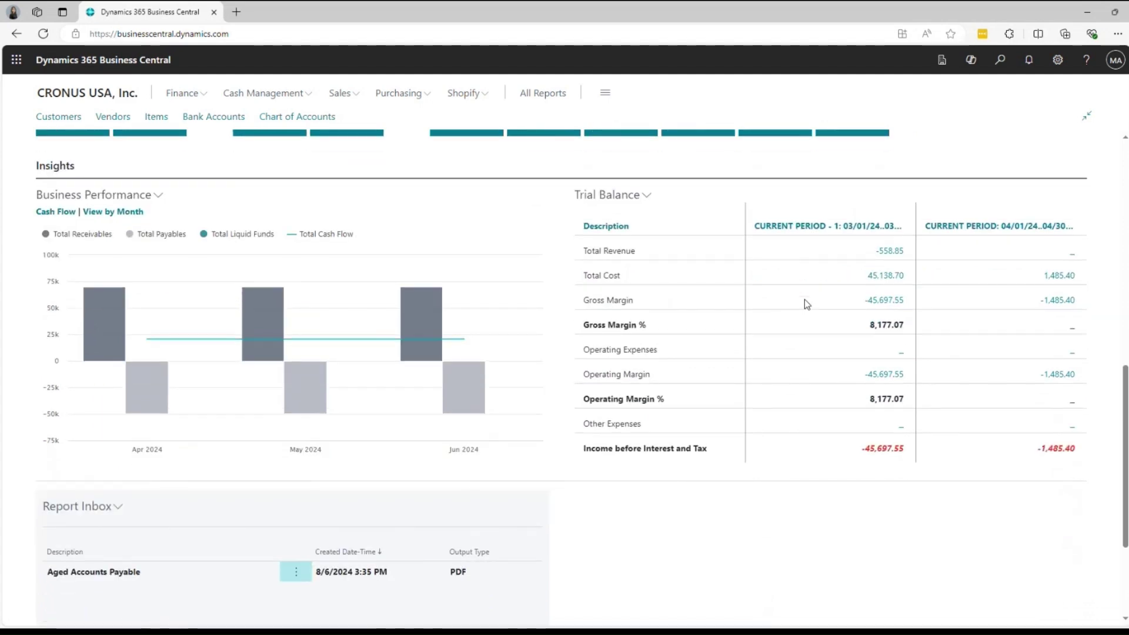
{"action": "scroll", "coordinate": [806, 304], "scroll_direction": "down", "scroll_amount": 1}
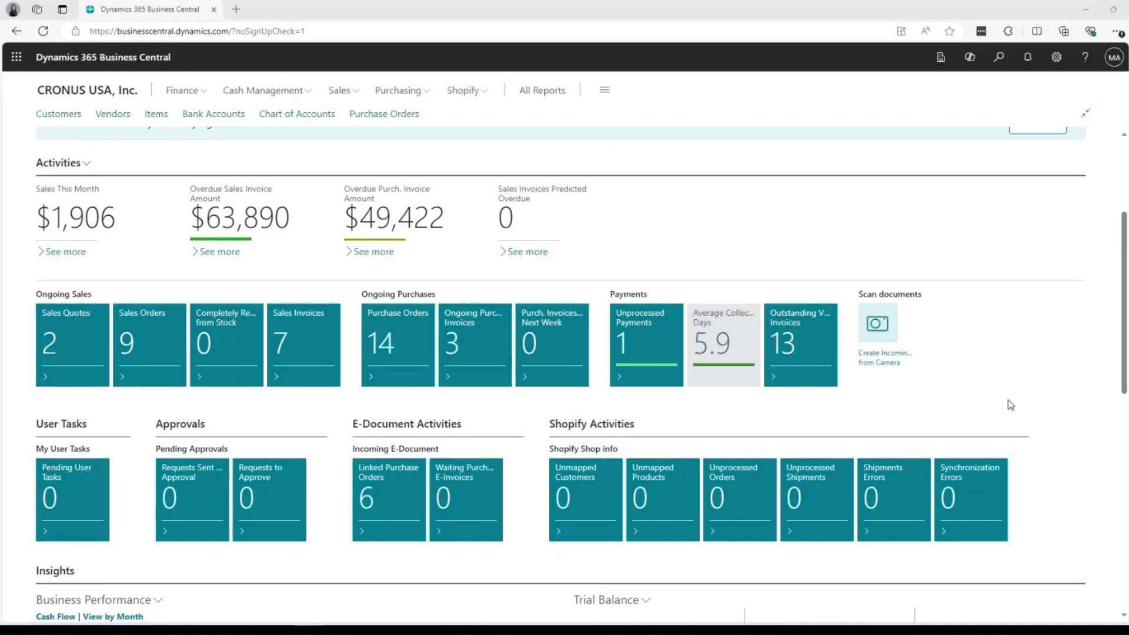
- Personalize the home page to hide the Shopify Activities part and save the layout
{"action": "left_click", "coordinate": [1049, 59]}
{"action": "left_click", "coordinate": [973, 147]}
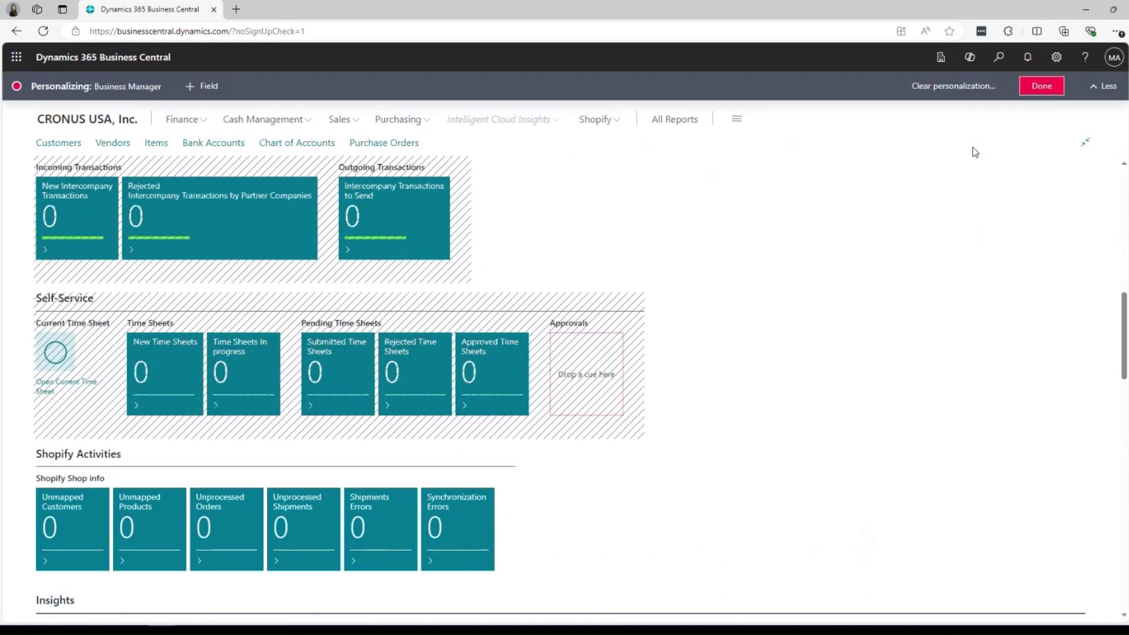
{"action": "left_click", "coordinate": [498, 454]}
{"action": "left_click", "coordinate": [542, 492]}
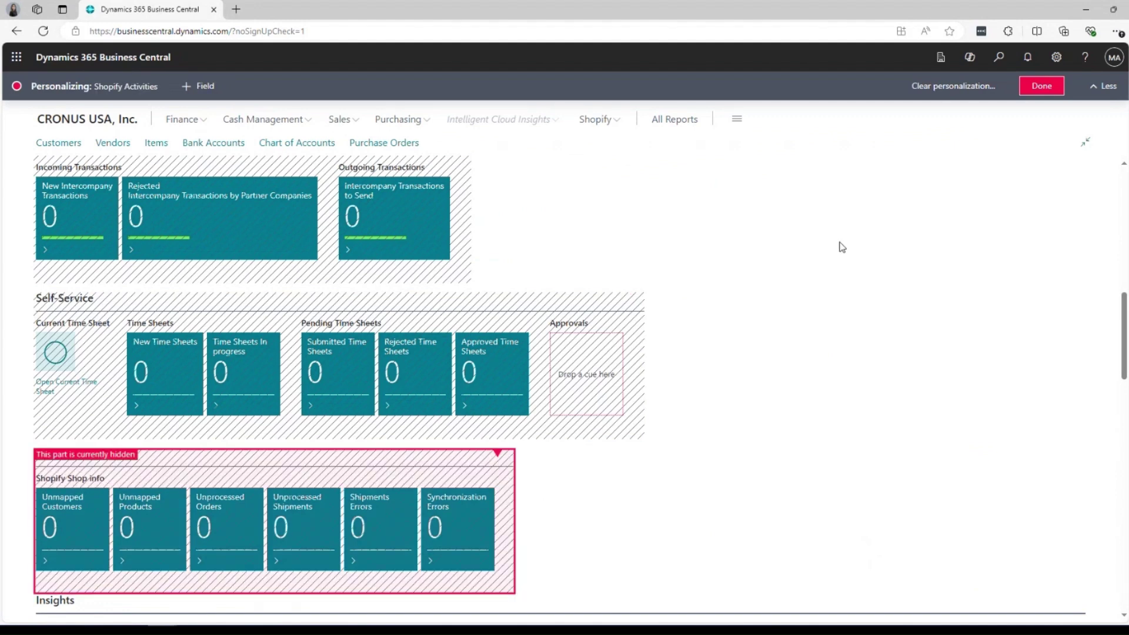
{"action": "left_click", "coordinate": [1055, 86]}
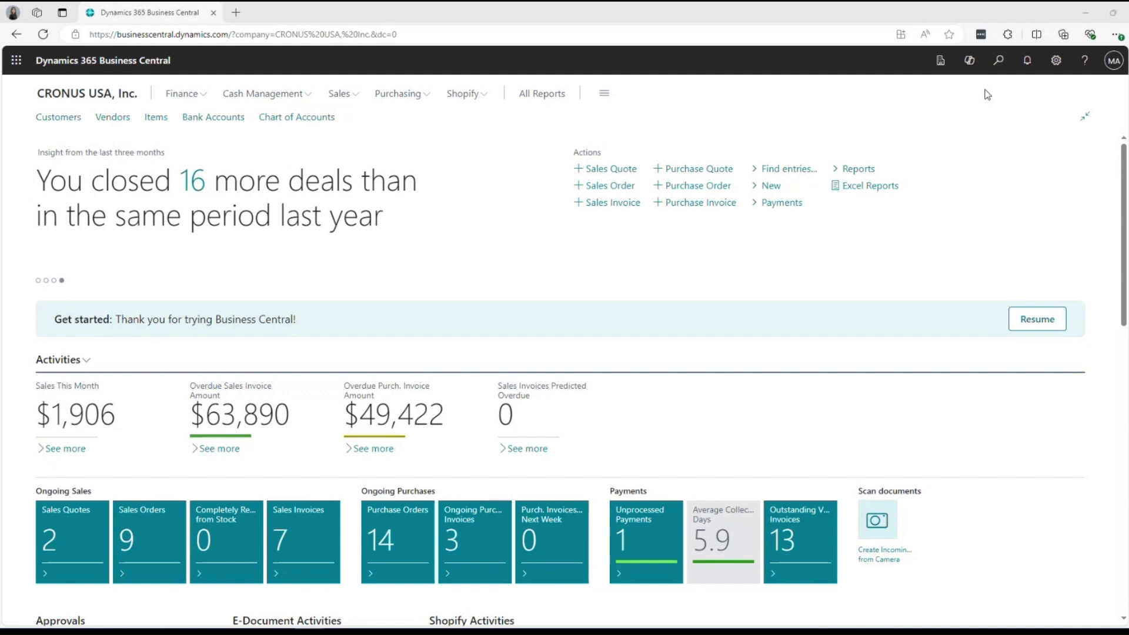
- Search 'purchase order' in Tell Me and bookmark the Purchase Orders list to the home page
{"action": "left_click", "coordinate": [994, 70]}
{"action": "type", "text": "purchase "}
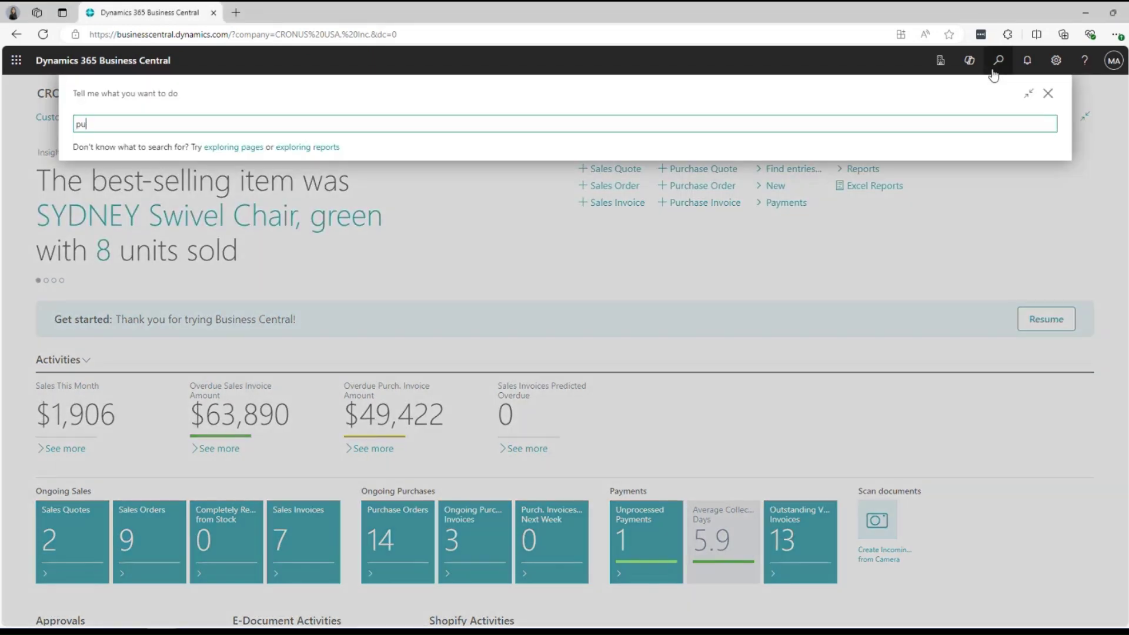
{"action": "type", "text": "order"}
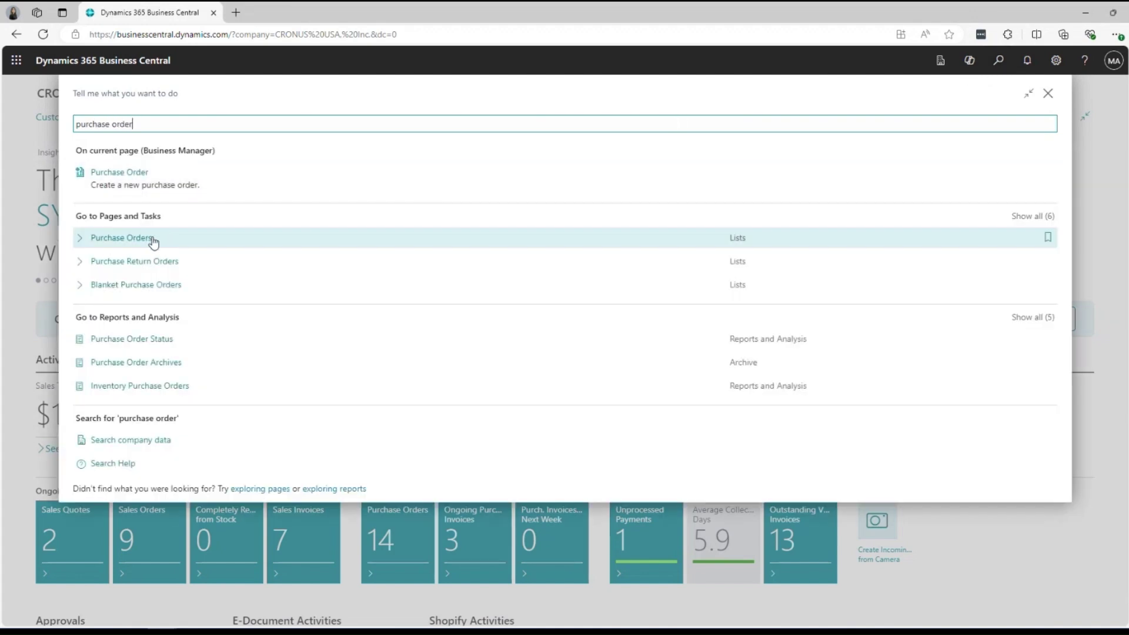
{"action": "left_click", "coordinate": [152, 237]}
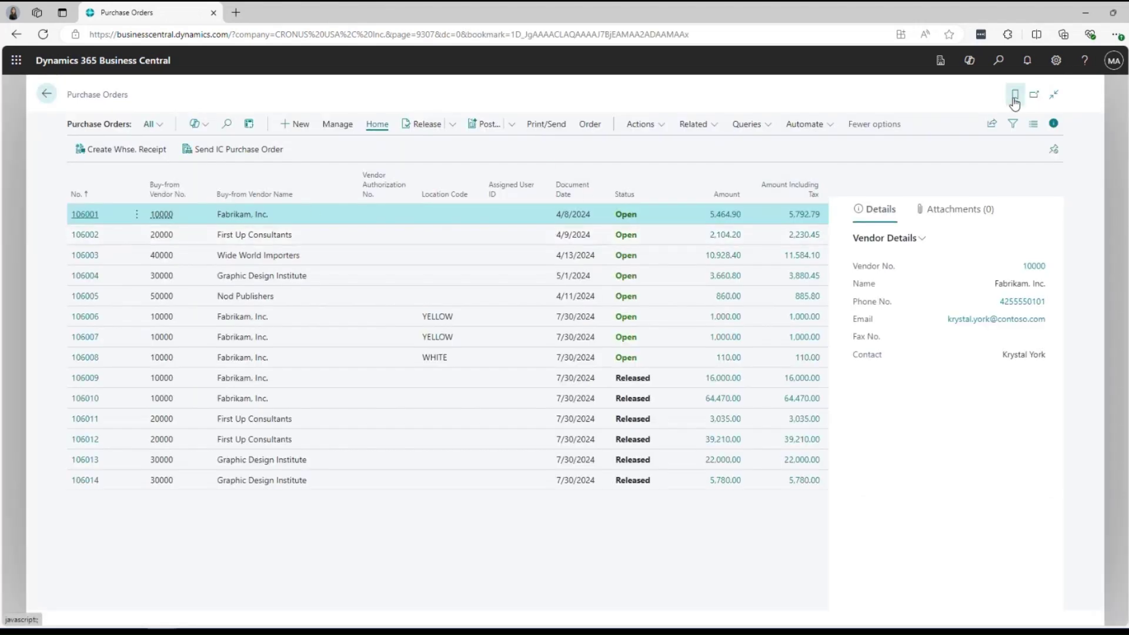
{"action": "left_click", "coordinate": [1015, 97]}
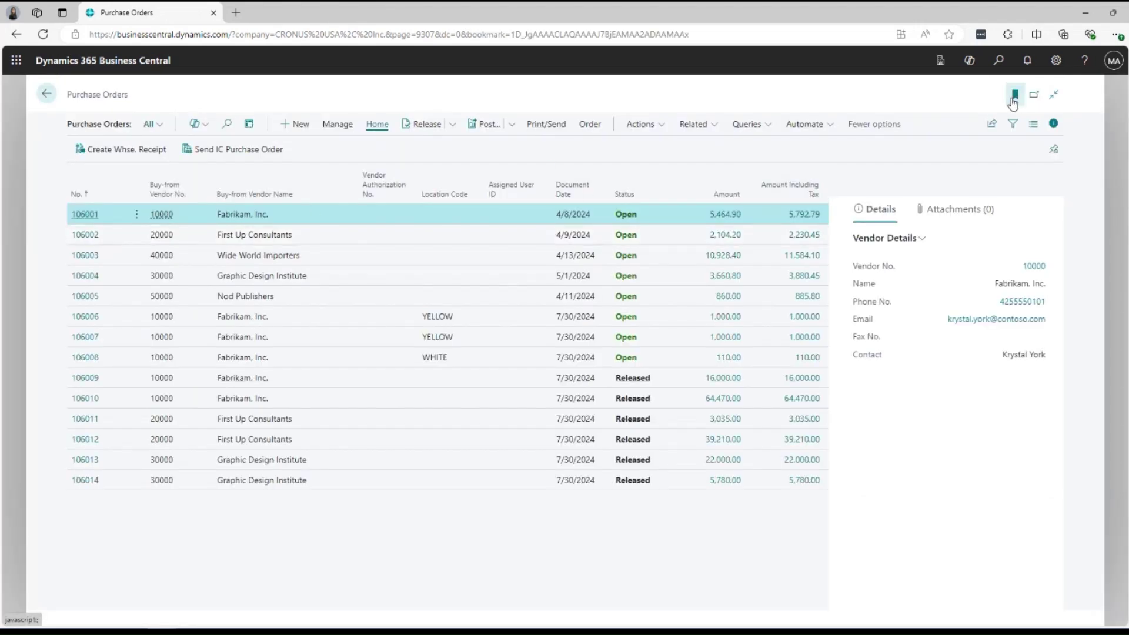
{"action": "left_click", "coordinate": [45, 94]}
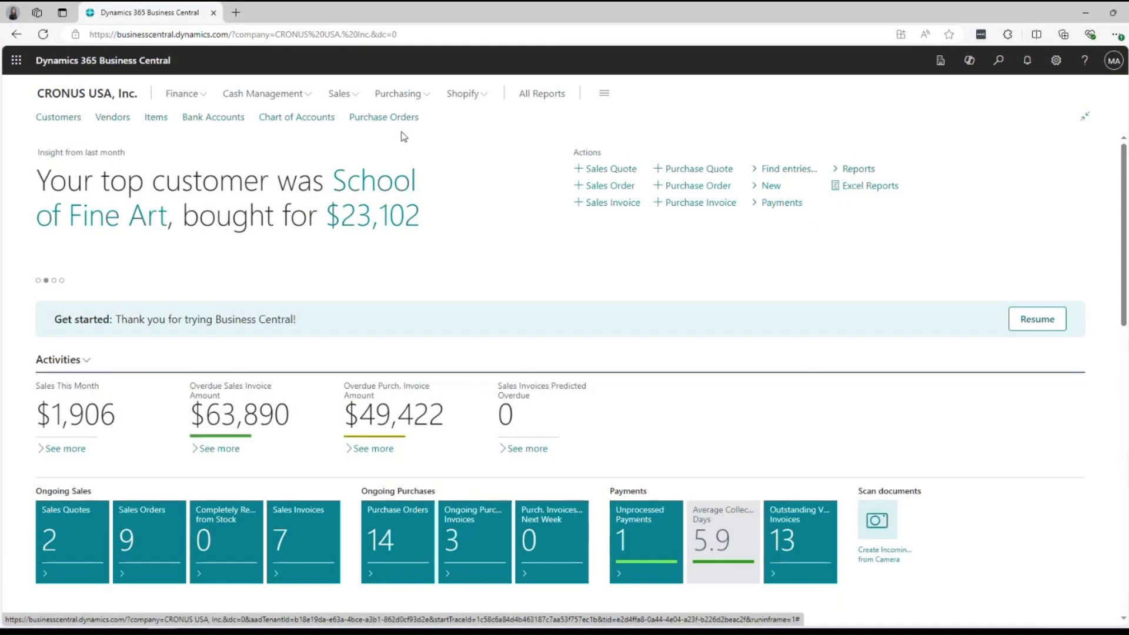
- In Cue Setup, set Outstanding Vendor Invoices Threshold 2 to 10 with Unfavorable high range style
{"action": "scroll", "coordinate": [404, 137], "scroll_direction": "down", "scroll_amount": 2}
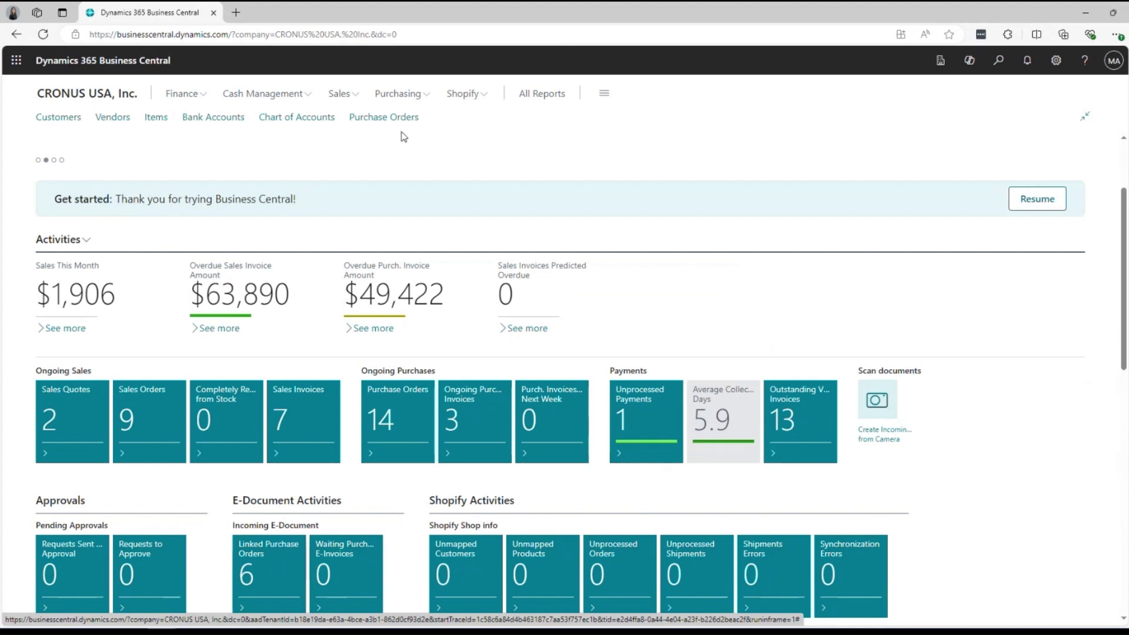
{"action": "scroll", "coordinate": [405, 137], "scroll_direction": "down", "scroll_amount": 1}
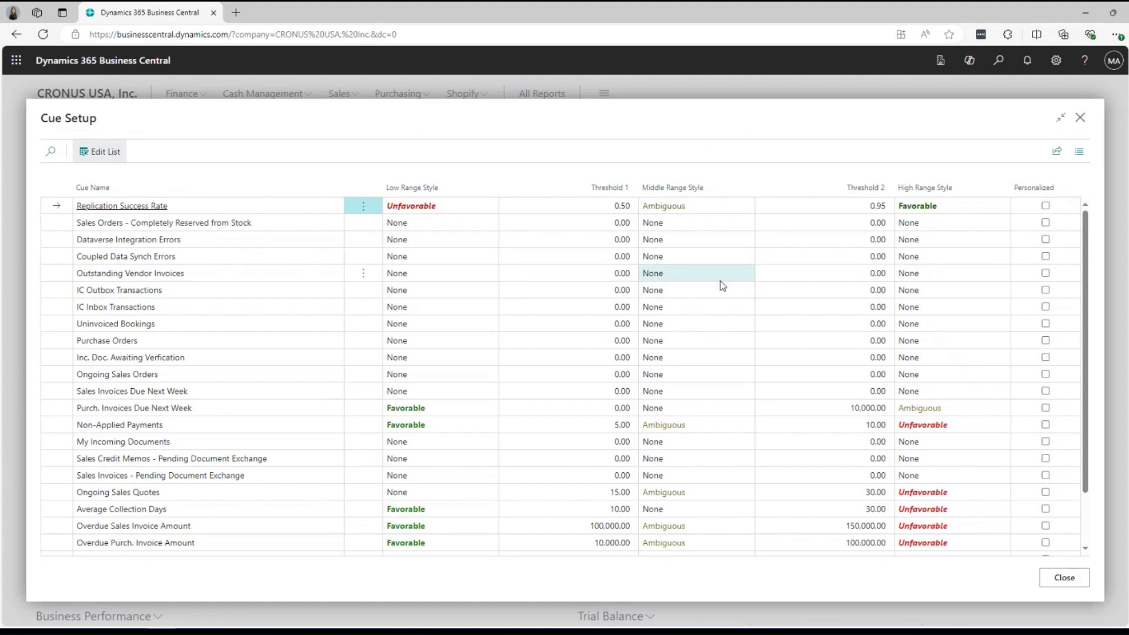
{"action": "left_click", "coordinate": [719, 275]}
{"action": "left_click", "coordinate": [819, 276]}
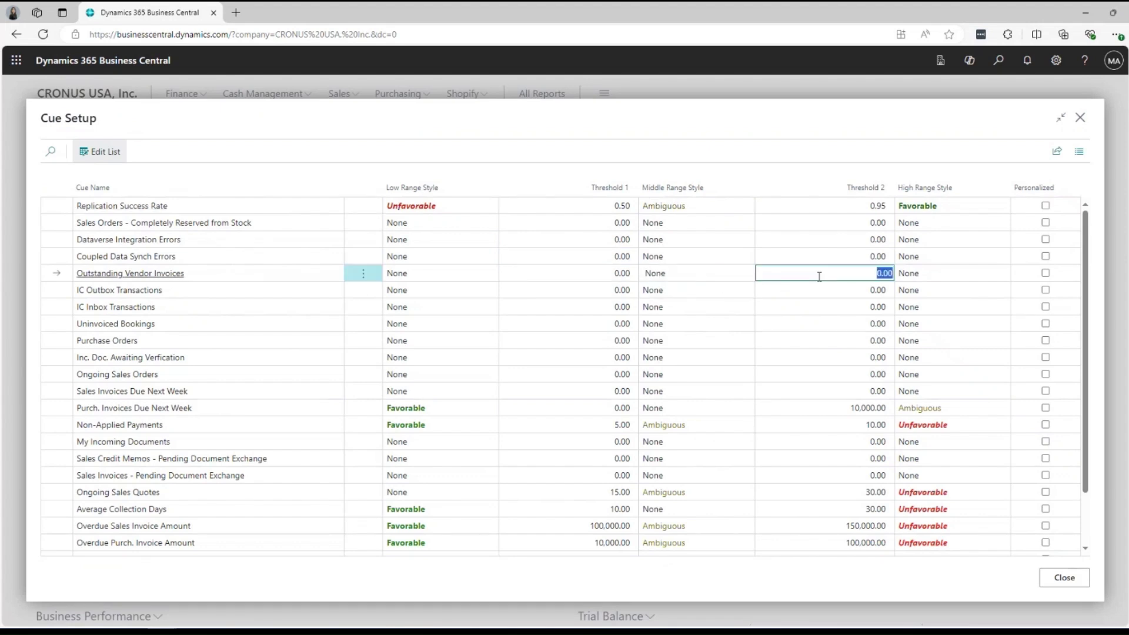
{"action": "type", "text": "10"}
{"action": "left_click", "coordinate": [916, 275]}
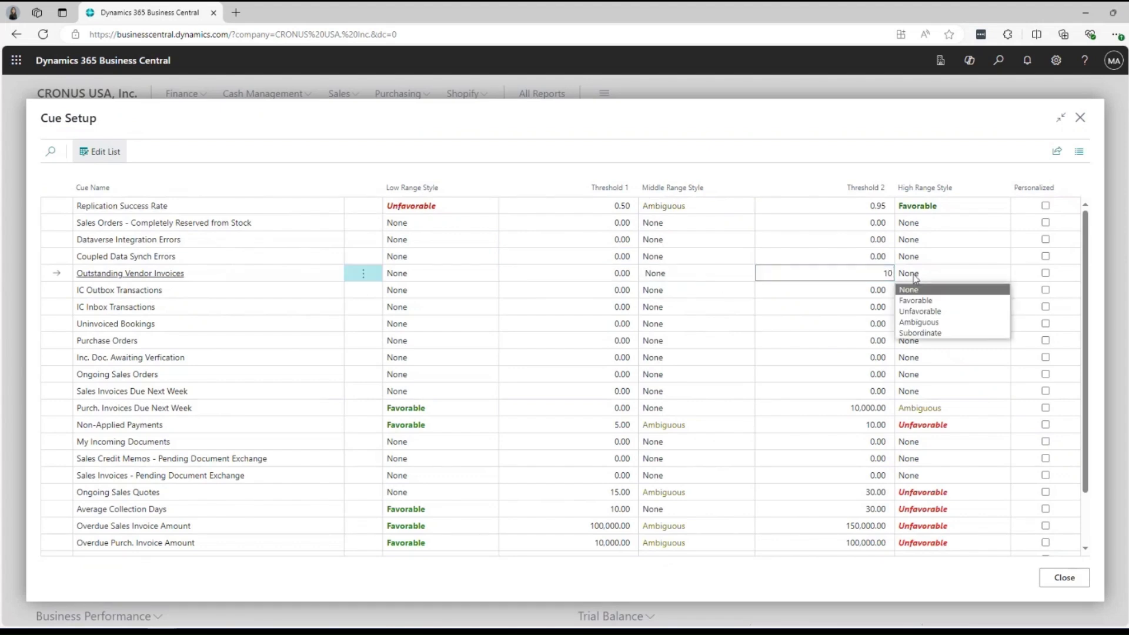
{"action": "left_click", "coordinate": [913, 309]}
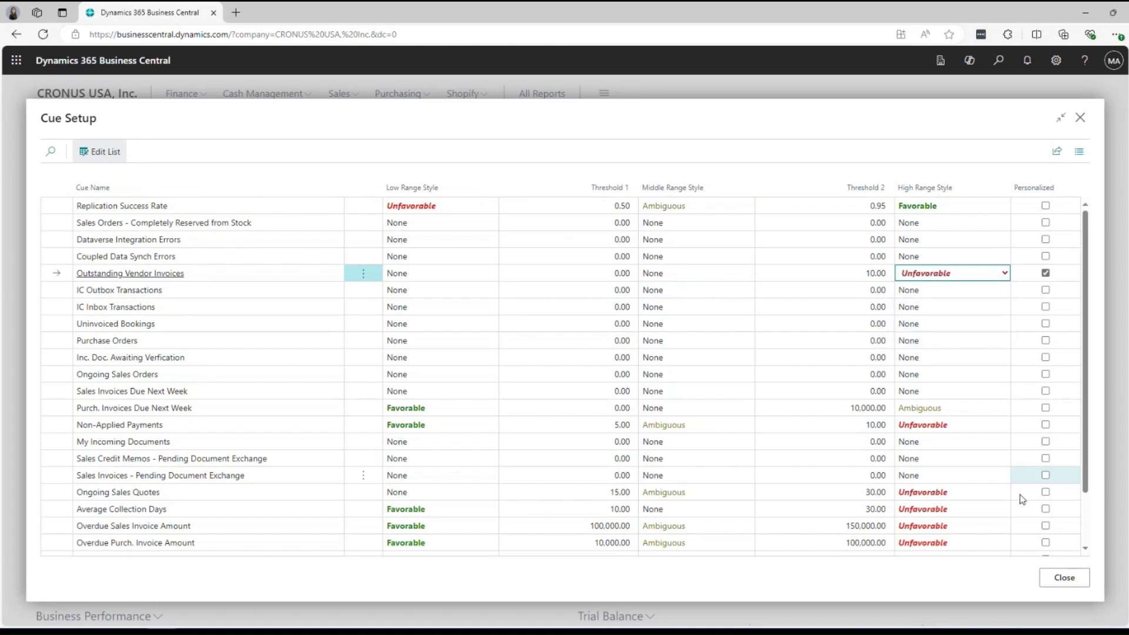
{"action": "left_click", "coordinate": [1057, 582]}
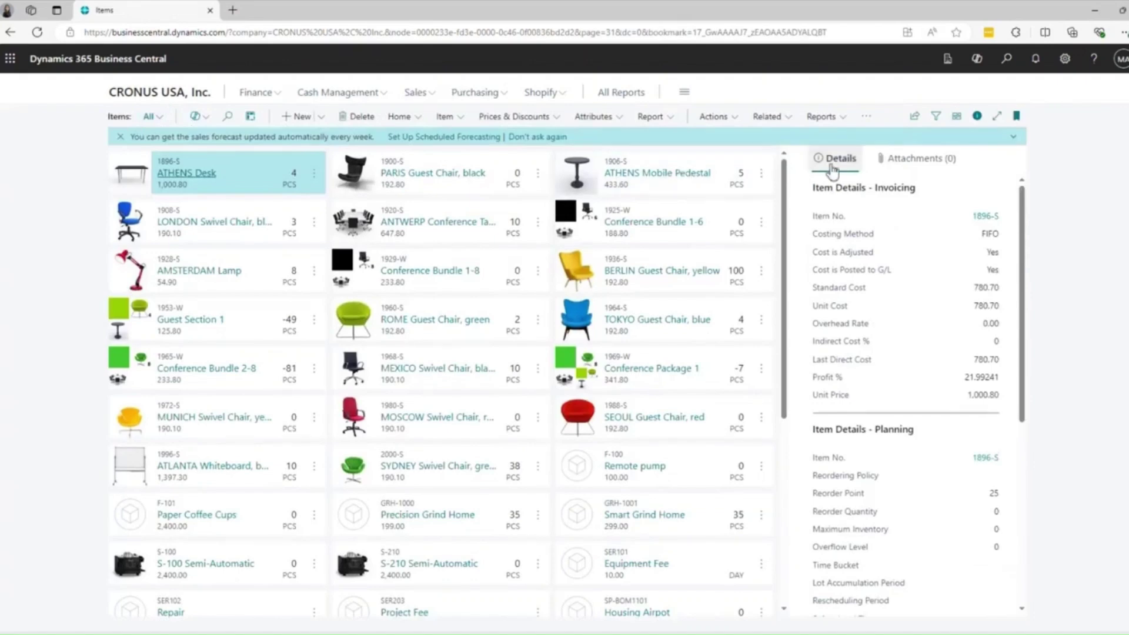
- Export the Items list to Excel using Share > Edit in Excel
{"action": "left_click", "coordinate": [915, 116]}
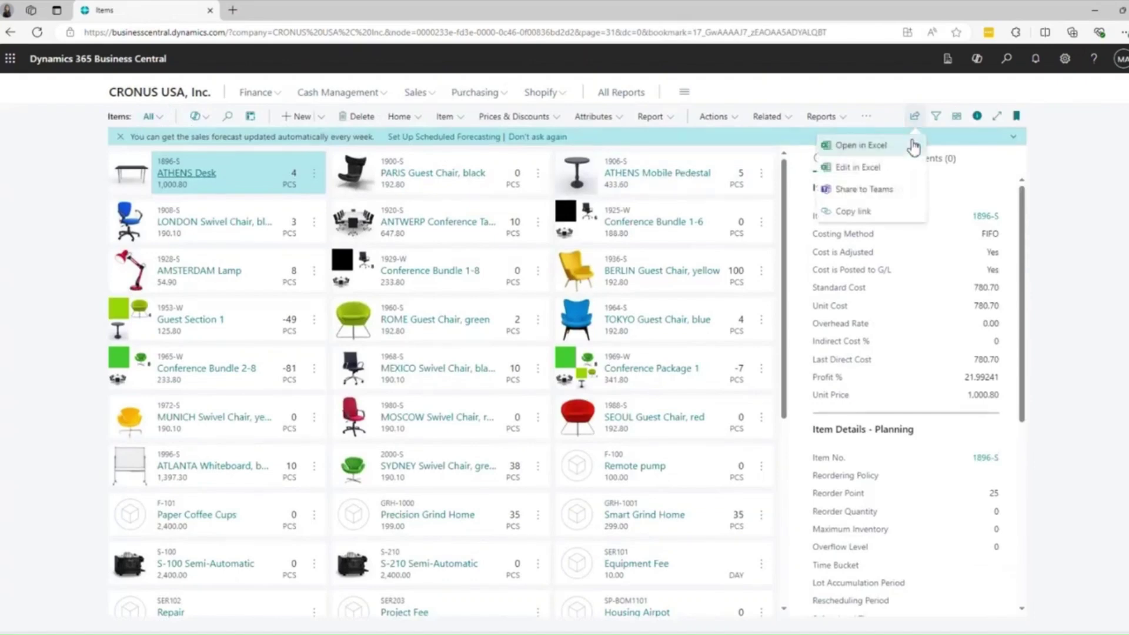
{"action": "left_click", "coordinate": [903, 169]}
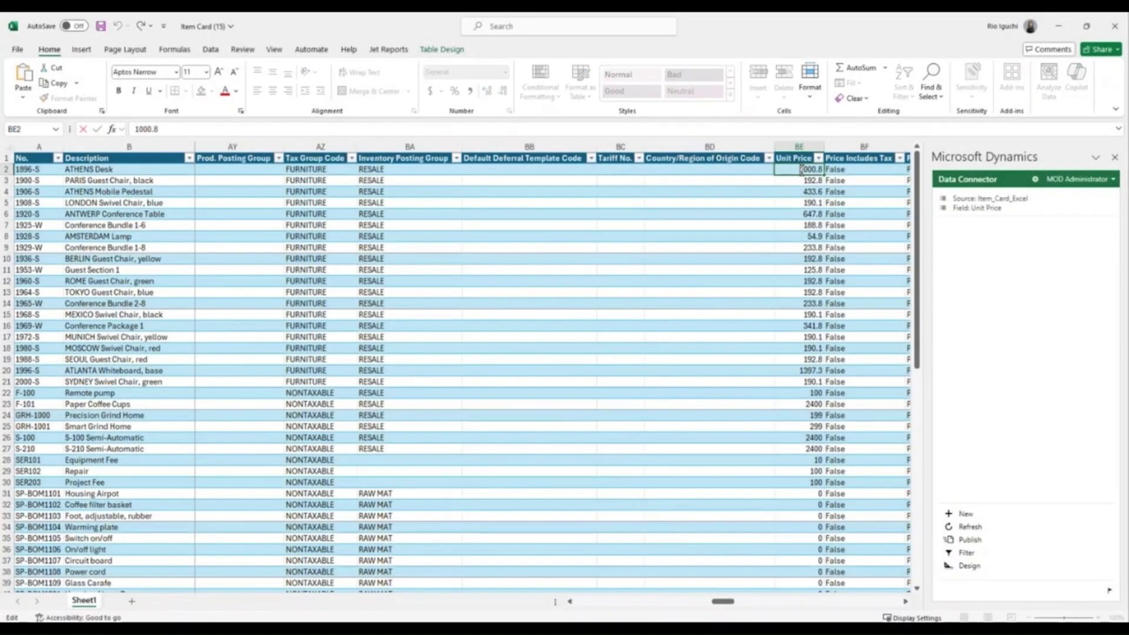
- Enter unit prices 1100 for ATHENS Desk, 200 PARIS Guest Chair, 450 ATHENS Mobile Pedestal, 200 LONDON Swivel Chair
{"action": "double_click", "coordinate": [801, 170]}
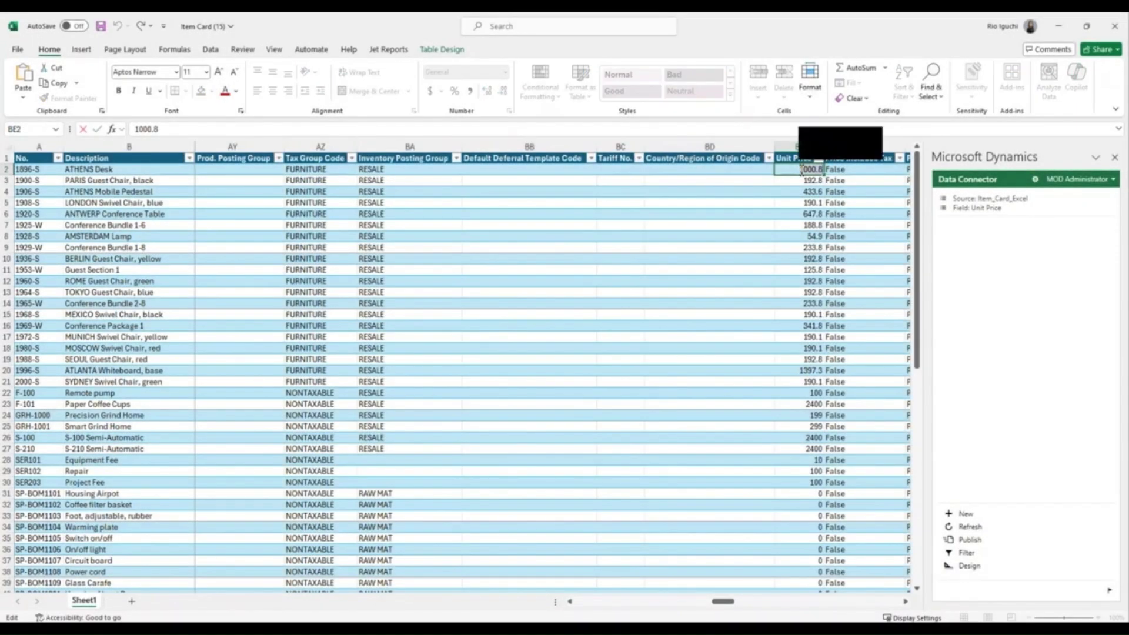
{"action": "type", "text": "1100"}
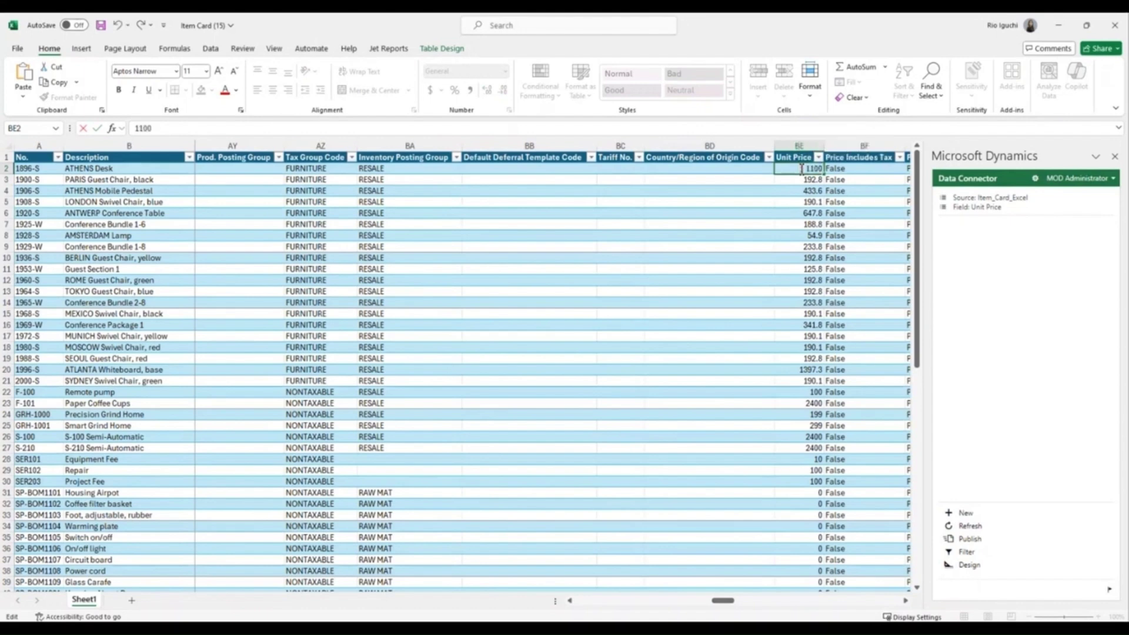
{"action": "key", "text": "Return"}
{"action": "type", "text": "200"}
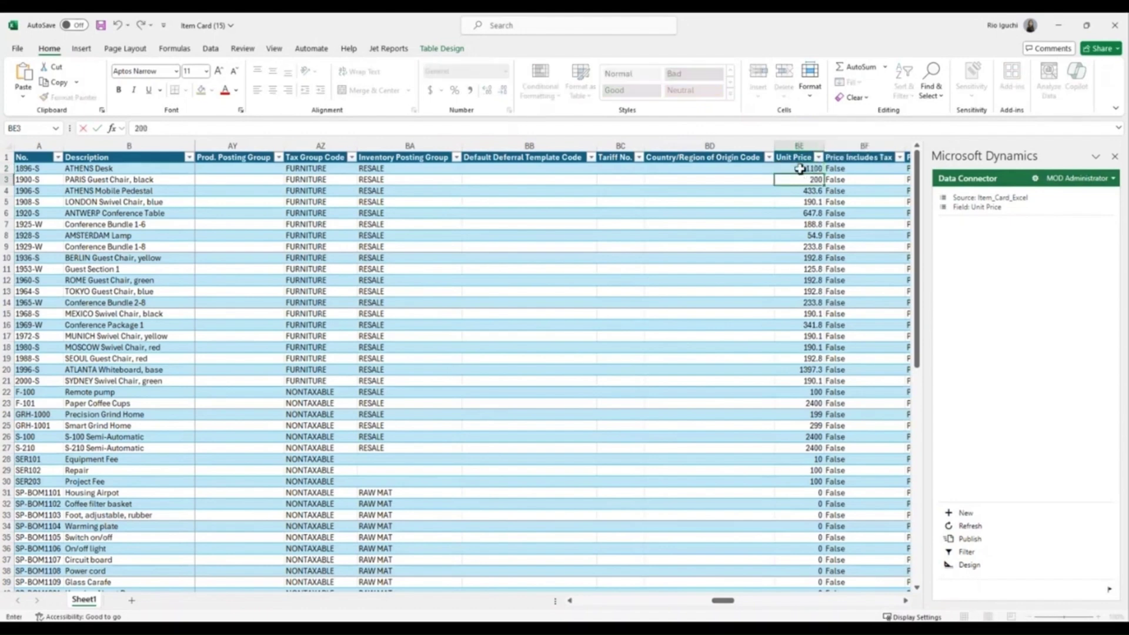
{"action": "key", "text": "Return"}
{"action": "type", "text": "450"}
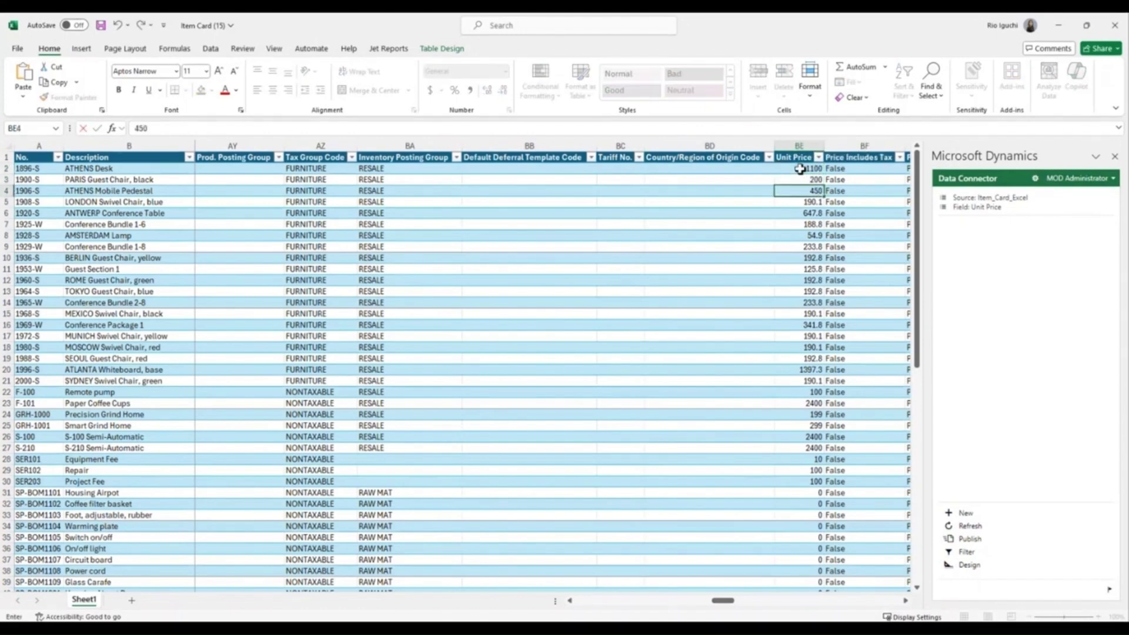
{"action": "key", "text": "Return"}
{"action": "type", "text": "200"}
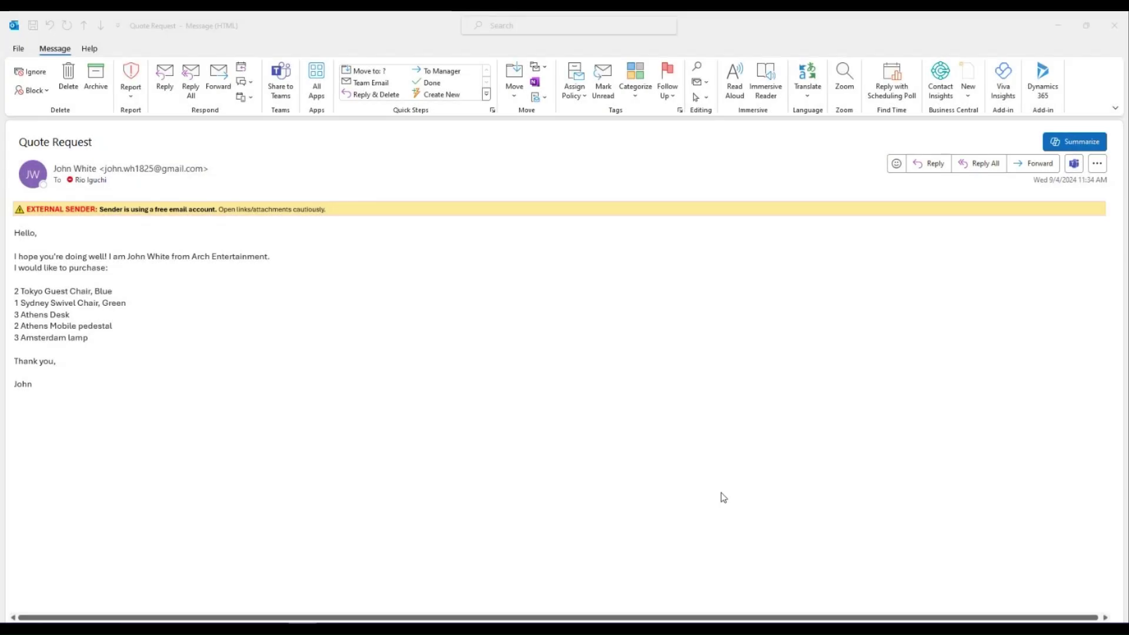
- Show Arch Entertainment's Business Central customer card in Outlook and start a Sales Quote
{"action": "left_click", "coordinate": [941, 88]}
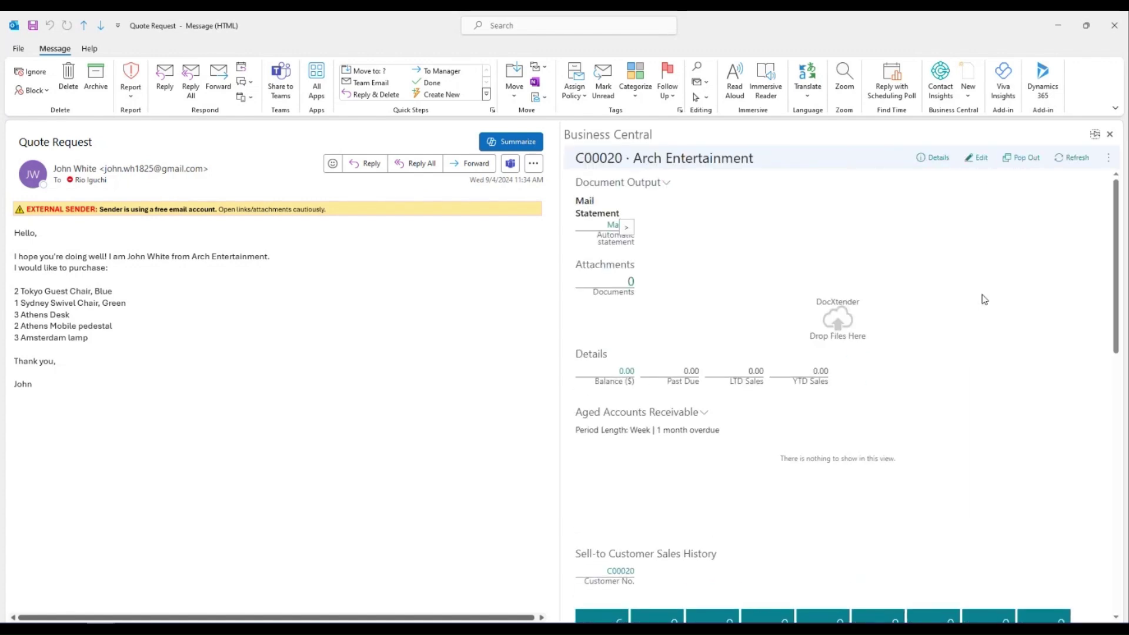
{"action": "left_click", "coordinate": [1109, 158]}
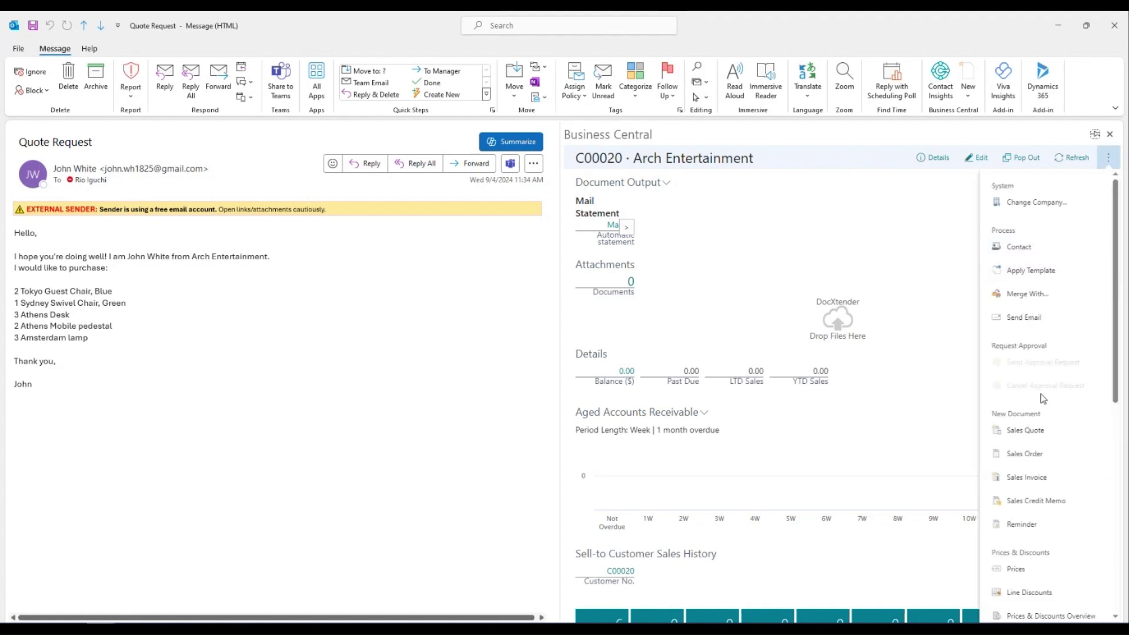
{"action": "left_click", "coordinate": [1035, 431]}
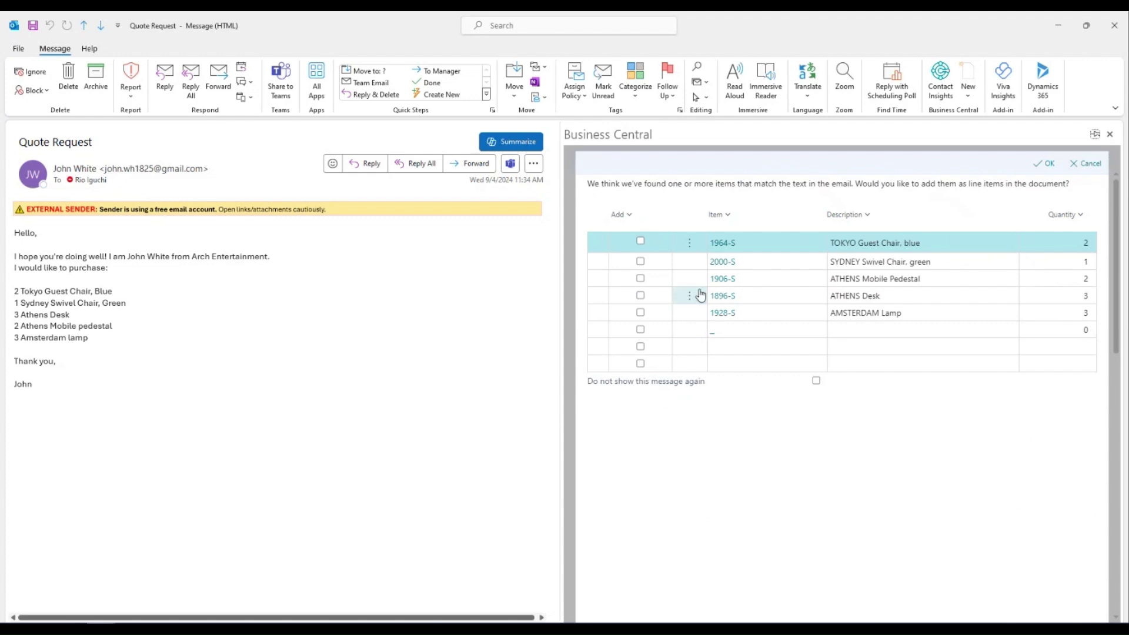
- Add TOKYO and SYDNEY chairs, ATHENS Mobile Pedestal, ATHENS Desk and AMSTERDAM Lamp as quote lines
{"action": "left_click", "coordinate": [641, 242]}
{"action": "left_click", "coordinate": [640, 260]}
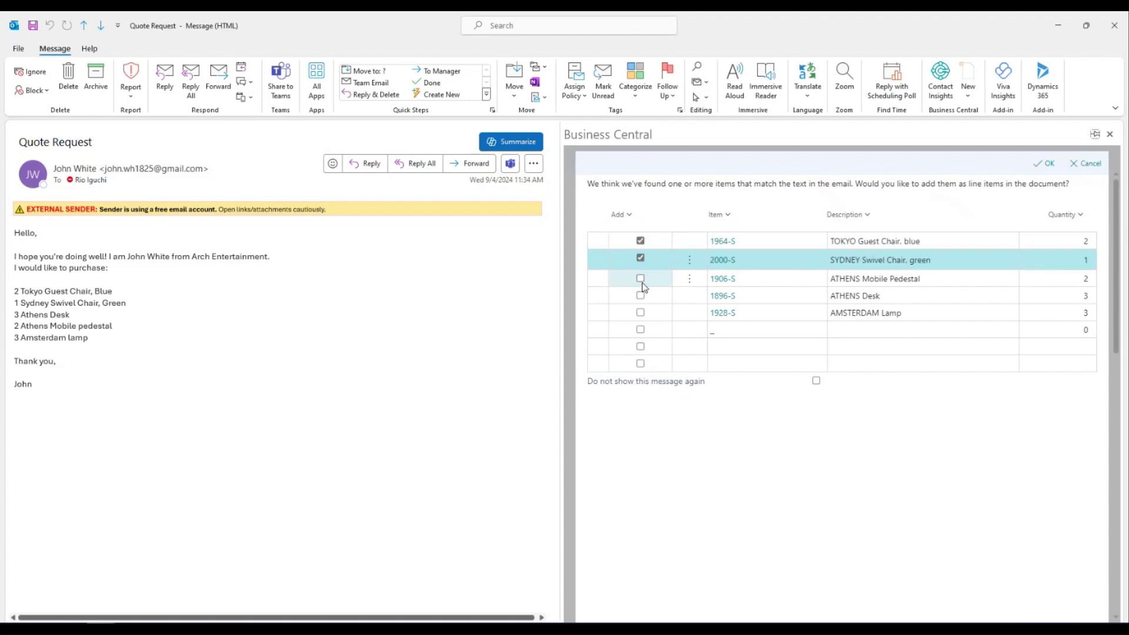
{"action": "left_click", "coordinate": [641, 276]}
{"action": "left_click", "coordinate": [640, 292]}
{"action": "left_click", "coordinate": [642, 311]}
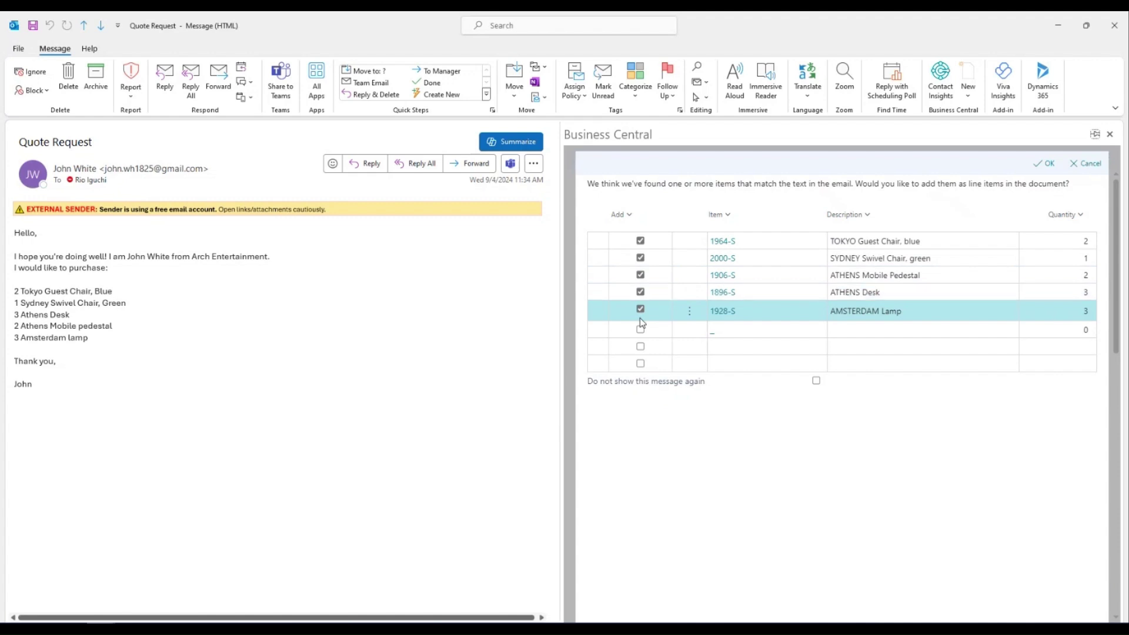
{"action": "left_click", "coordinate": [1046, 175]}
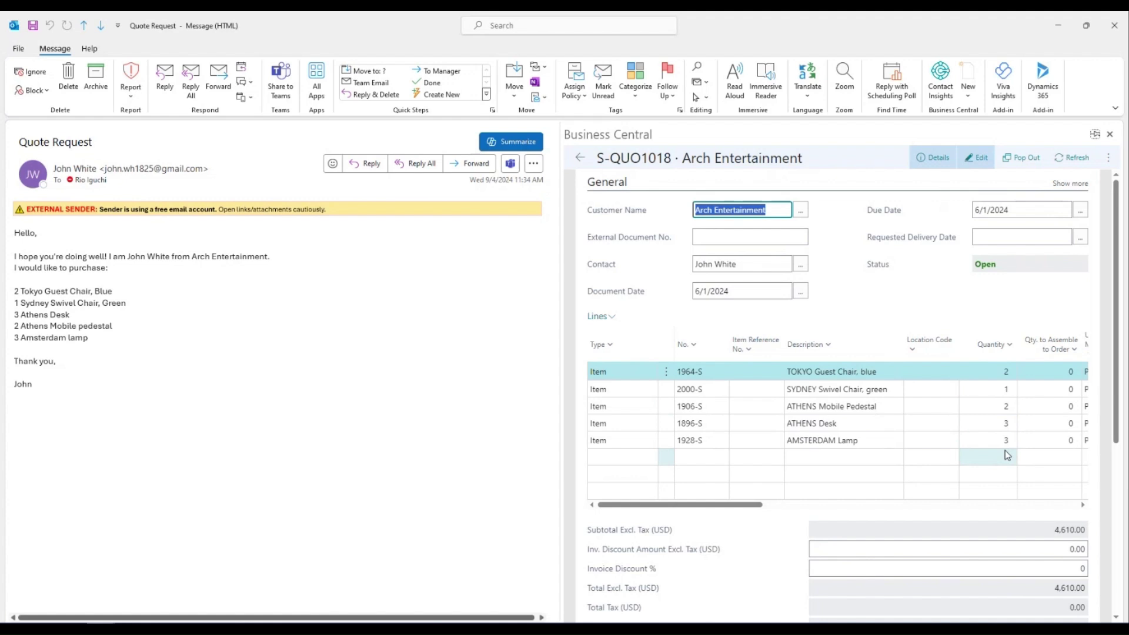
- Email quote S-QUO1018 as a PDF and send the reply to the customer
{"action": "left_click", "coordinate": [1108, 158]}
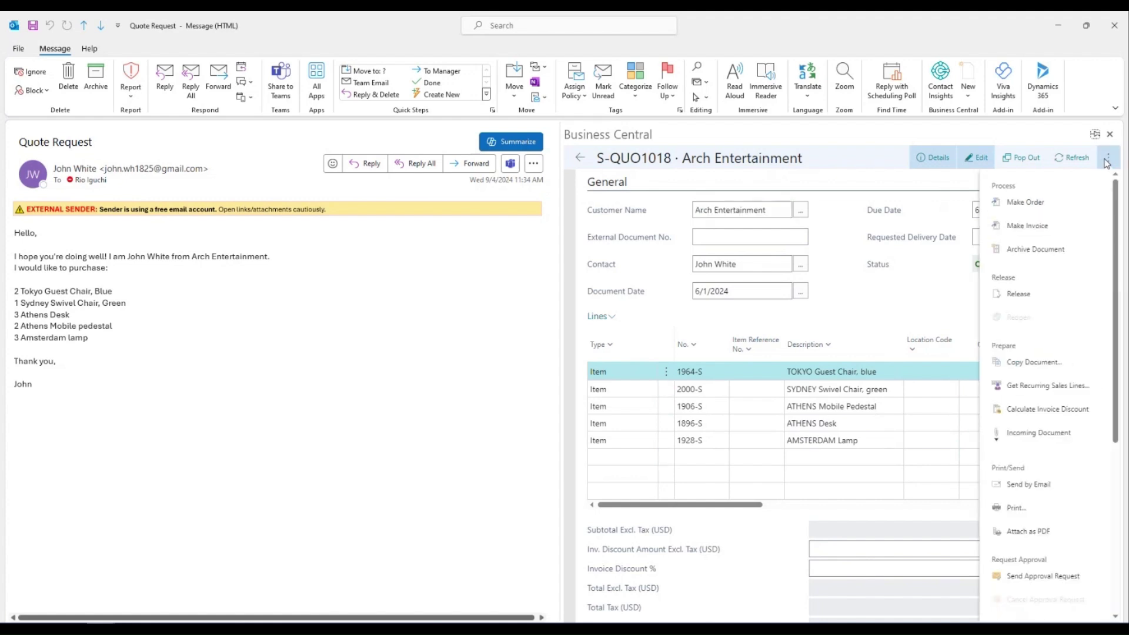
{"action": "left_click", "coordinate": [1044, 484]}
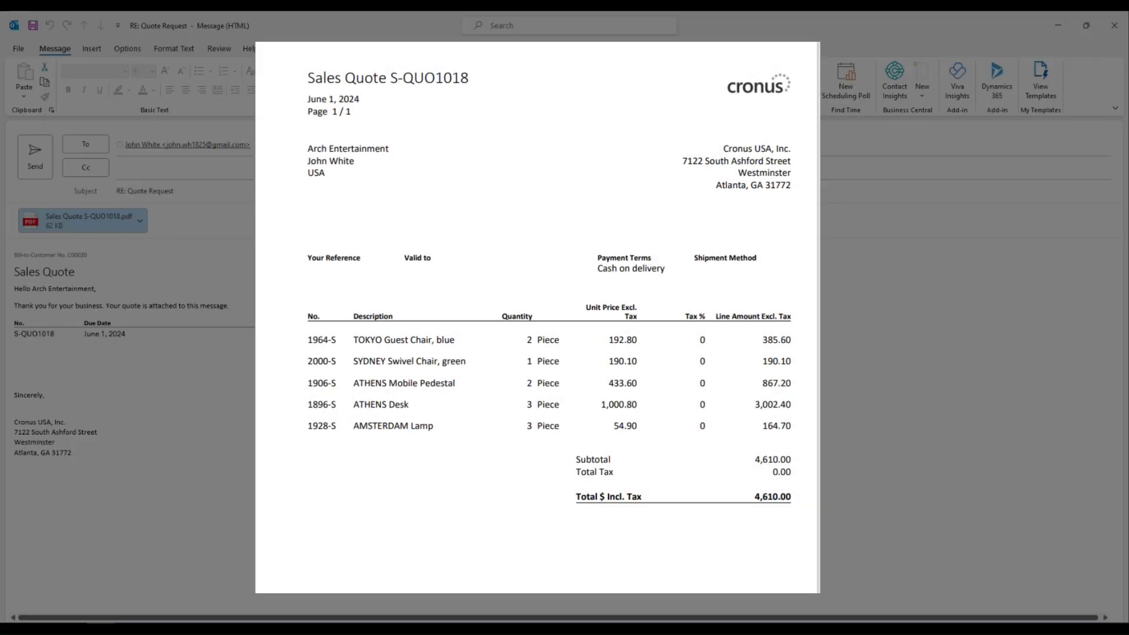
{"action": "left_click", "coordinate": [16, 377]}
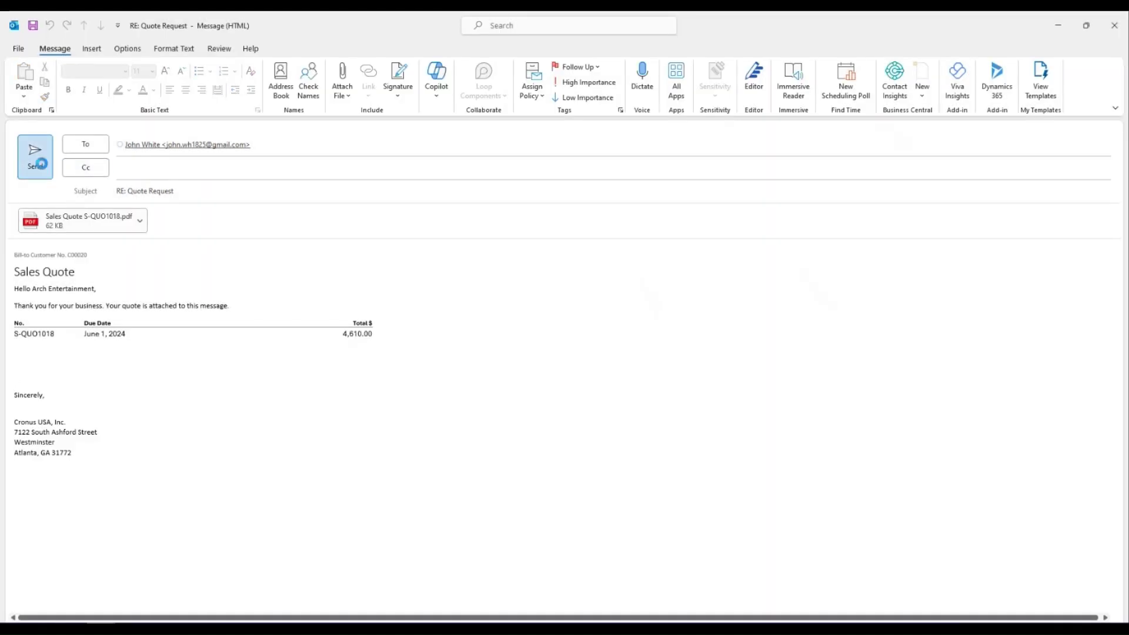
{"action": "left_click", "coordinate": [43, 169]}
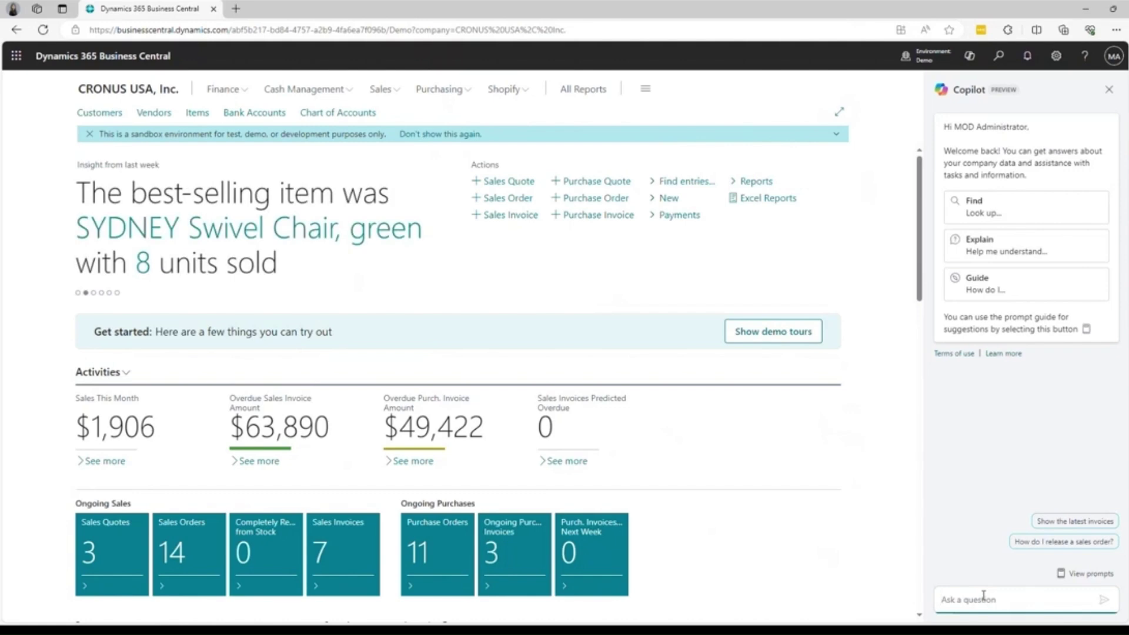
- Ask Copilot 'on hand quantity for athens desk', then 'How do i reserve this item'
{"action": "type", "text": "on hand quantity for athens"}
{"action": "type", "text": " desk"}
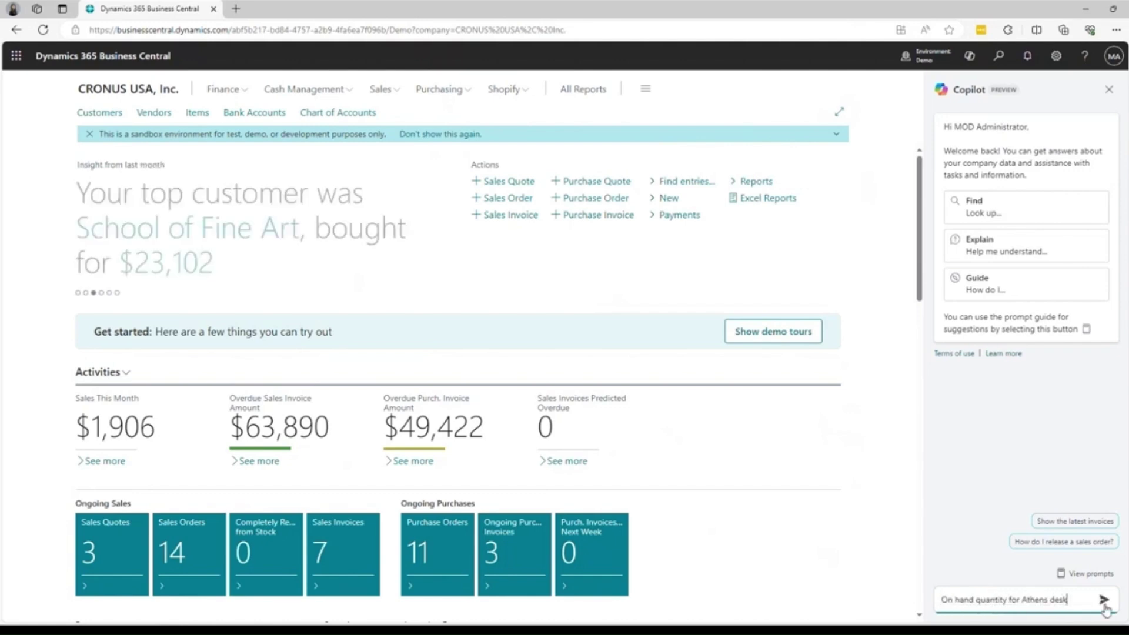
{"action": "key", "text": "Return"}
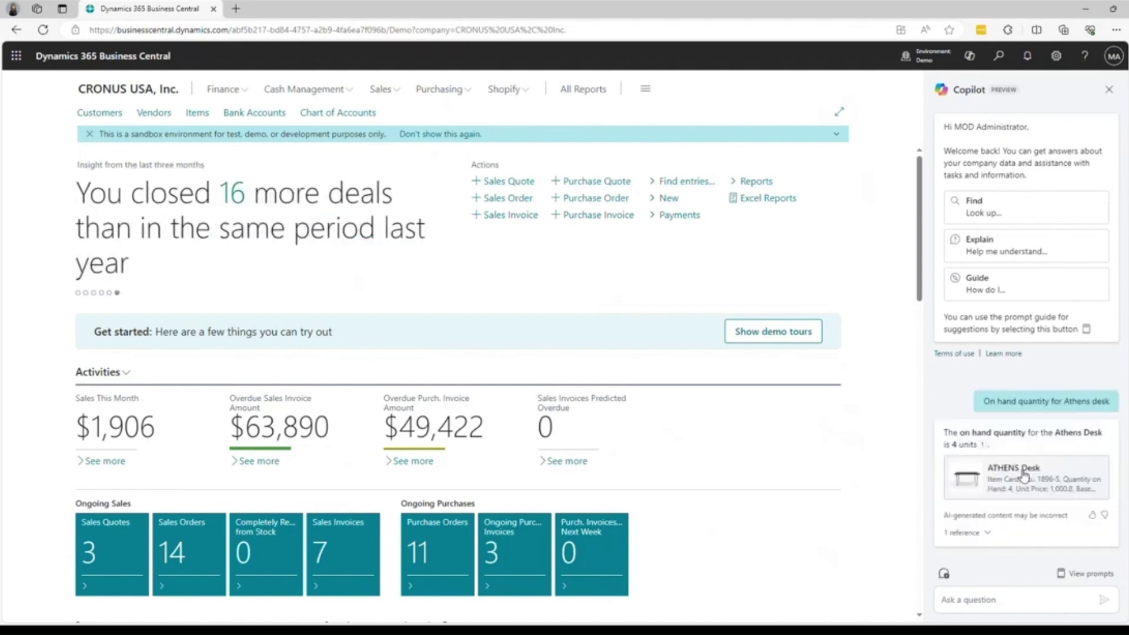
{"action": "left_click", "coordinate": [1000, 600]}
{"action": "type", "text": "How do i reserve this item"}
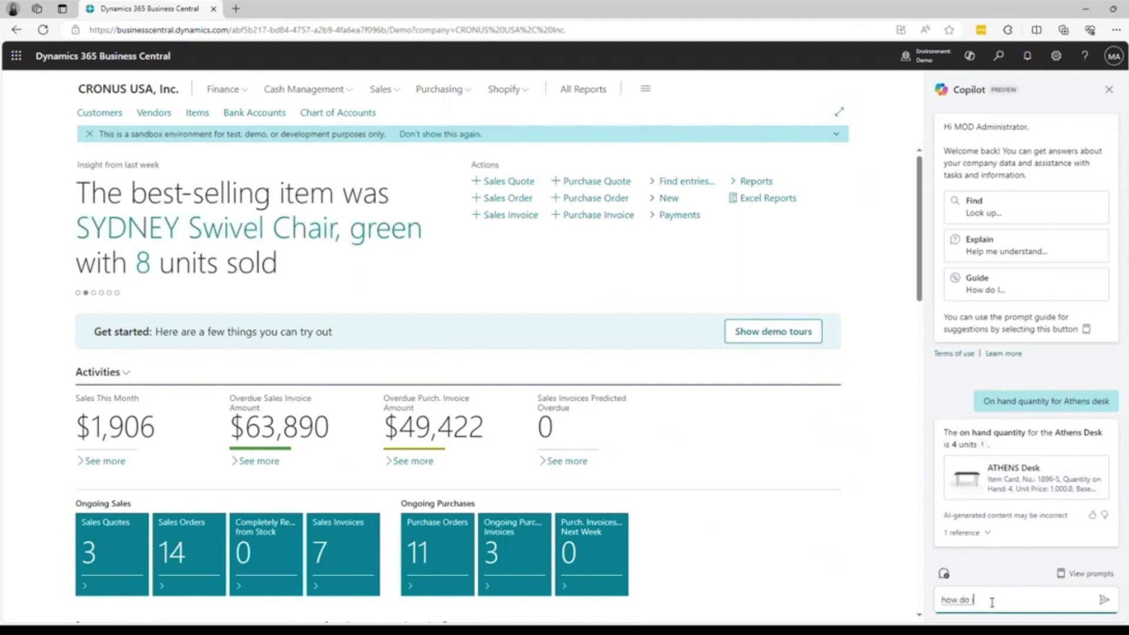
{"action": "left_click", "coordinate": [1103, 600]}
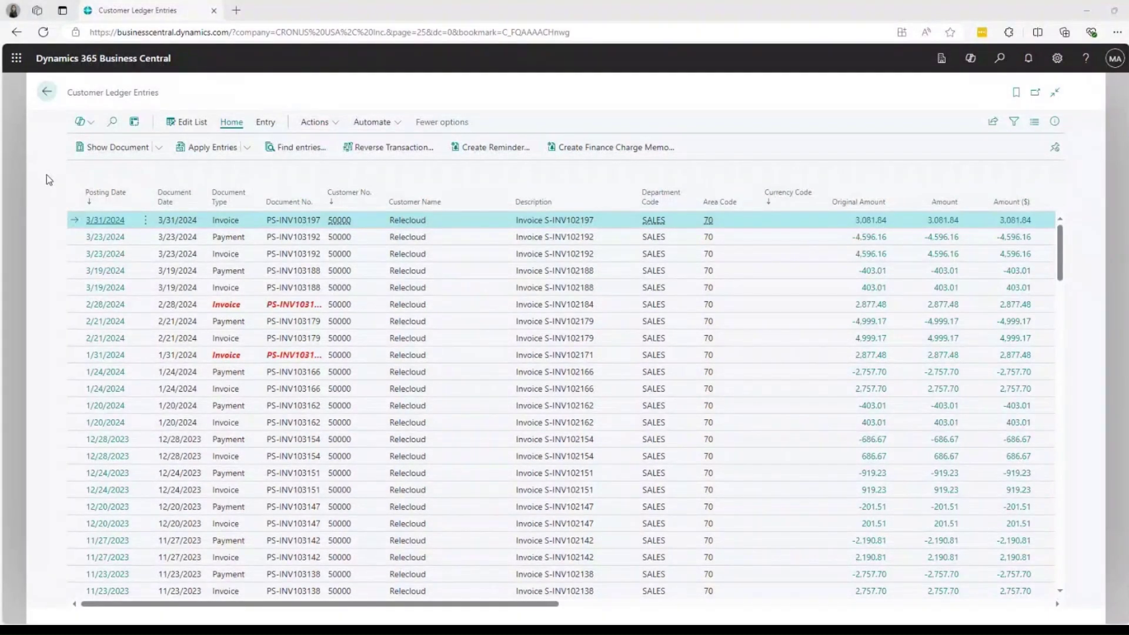
- Have Copilot's Analyze list generate quarterly sales per customer, with customers in the rows
{"action": "left_click", "coordinate": [84, 125]}
{"action": "left_click", "coordinate": [86, 145]}
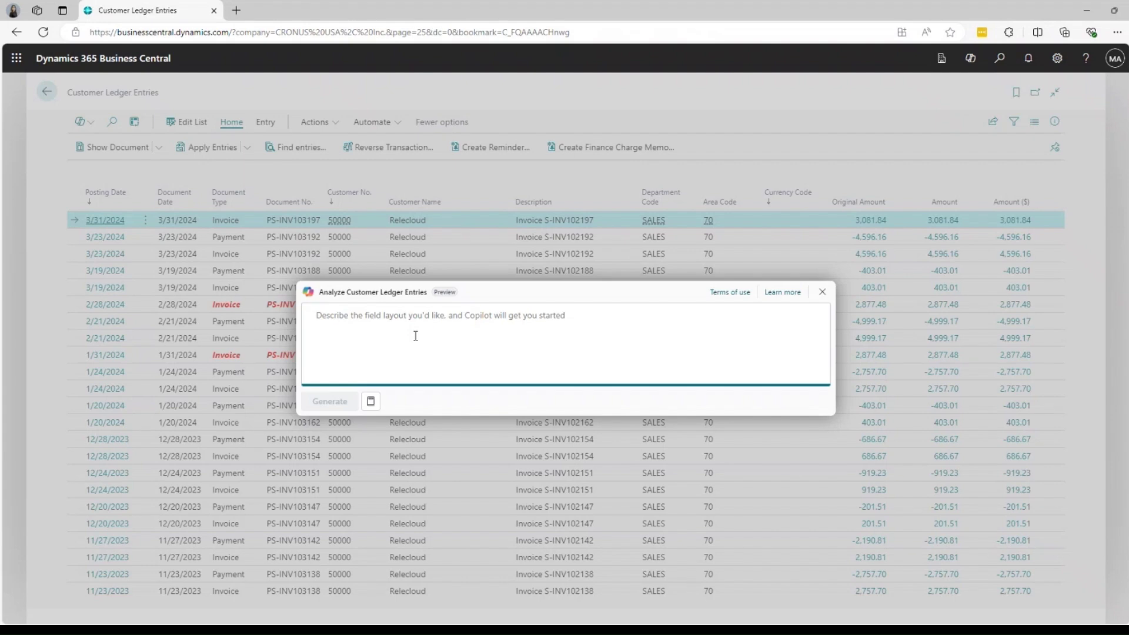
{"action": "type", "text": "Quarterly"}
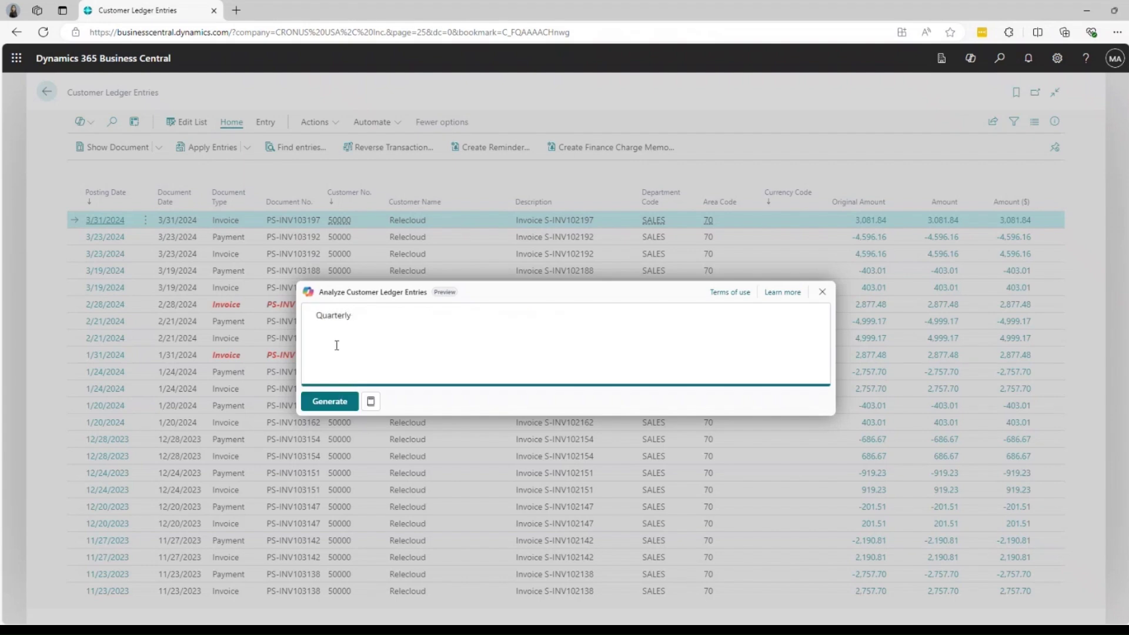
{"action": "type", "text": " sales per customer customer in th"}
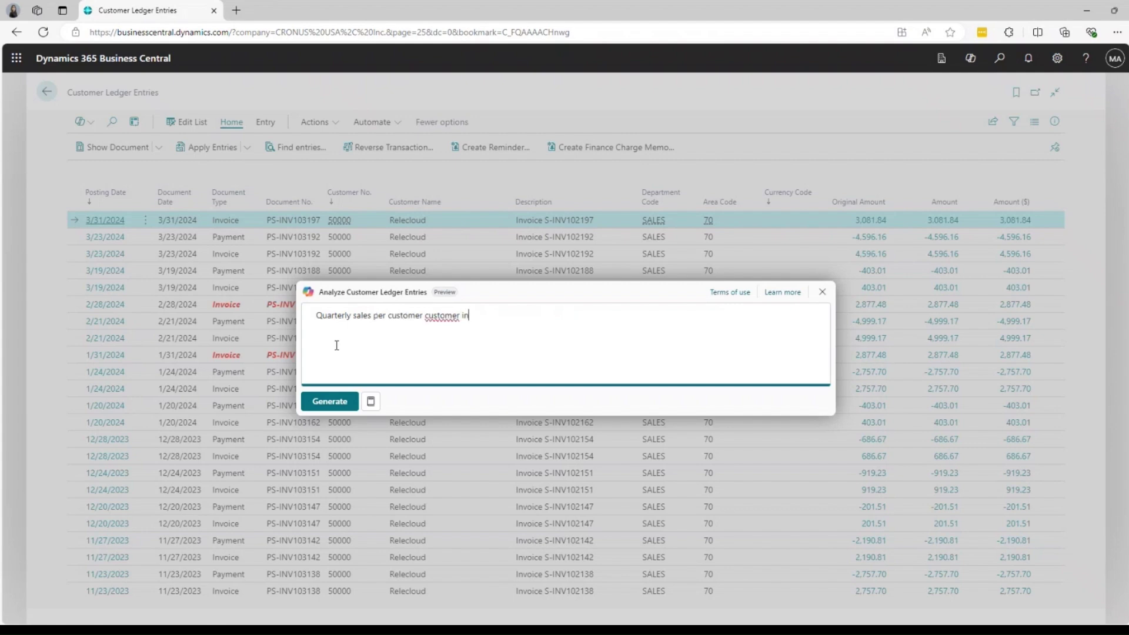
{"action": "type", "text": "row"}
{"action": "left_click", "coordinate": [329, 402]}
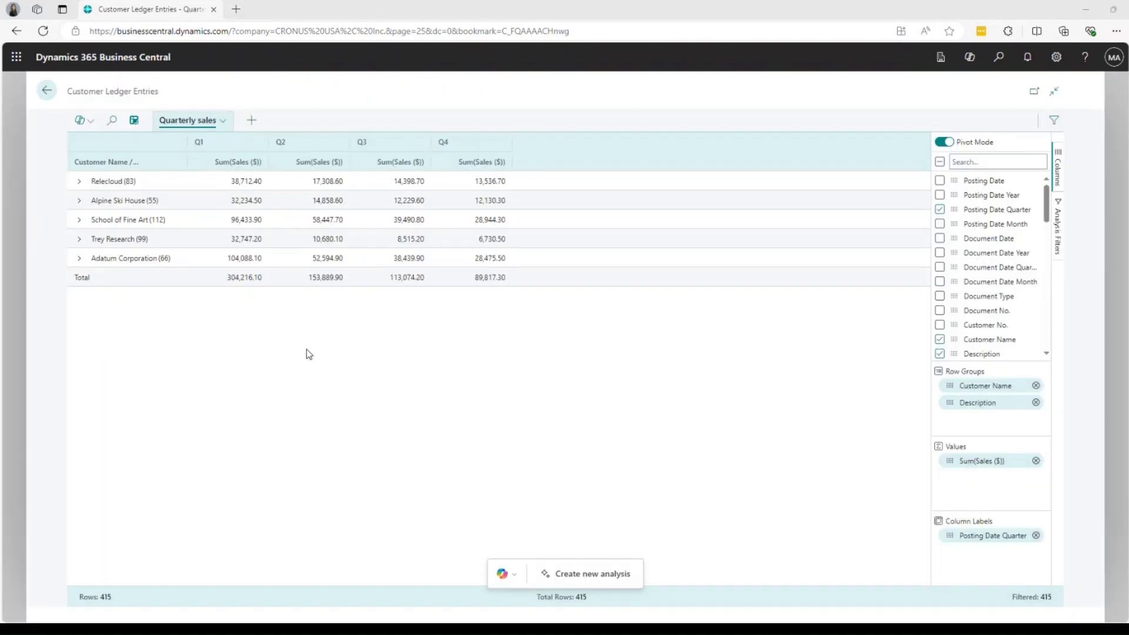
- Enlarge the page and review the Relecloud and Alpine Ski House invoices in the quarterly pivot
{"action": "key", "text": "ctrl+plus"}
{"action": "key", "text": "ctrl+plus"}
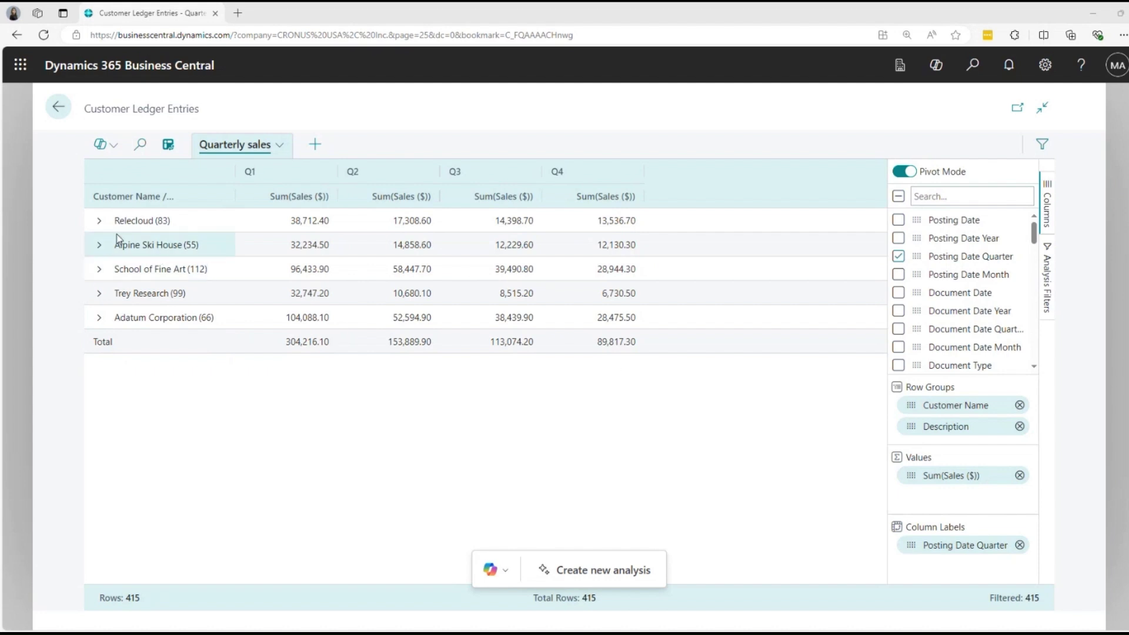
{"action": "left_click", "coordinate": [100, 221]}
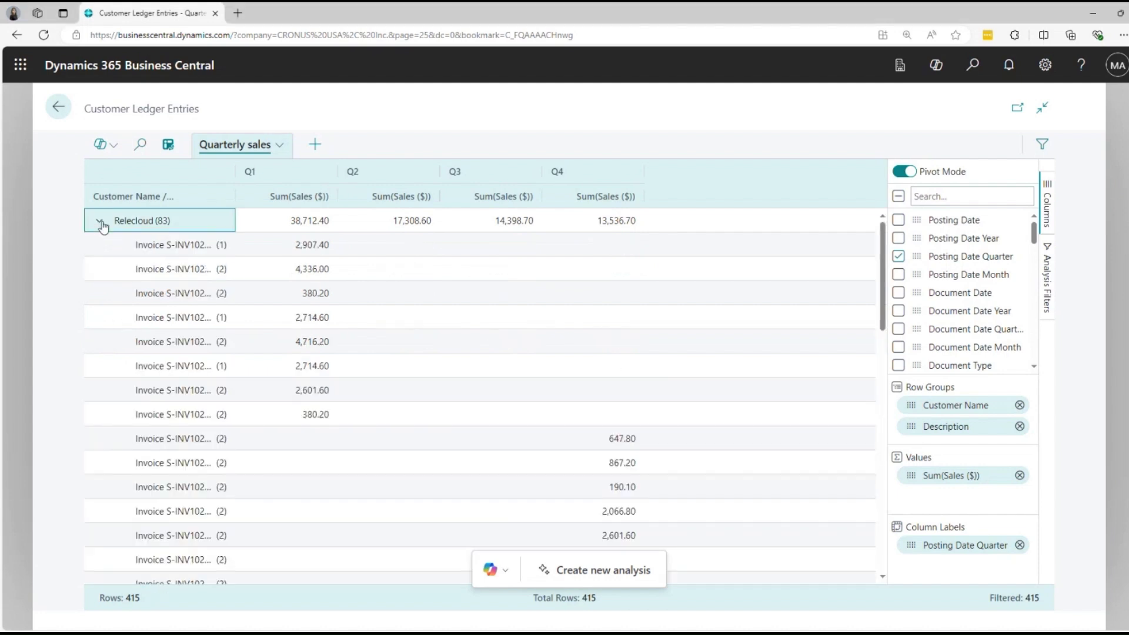
{"action": "scroll", "coordinate": [142, 285], "scroll_direction": "down", "scroll_amount": 5}
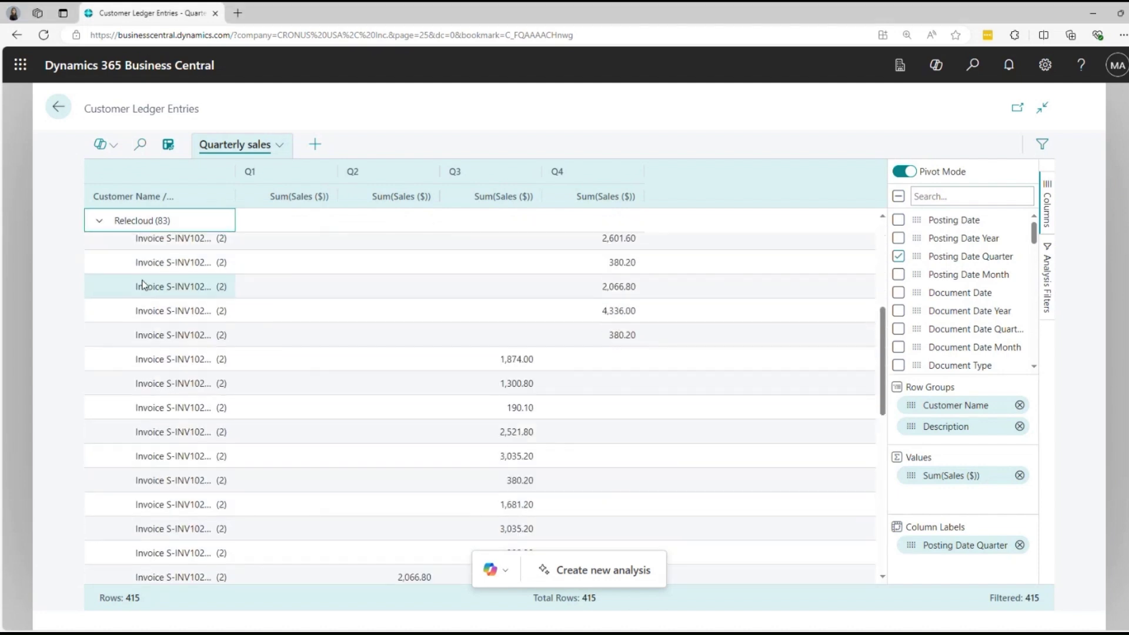
{"action": "scroll", "coordinate": [142, 286], "scroll_direction": "down", "scroll_amount": 5}
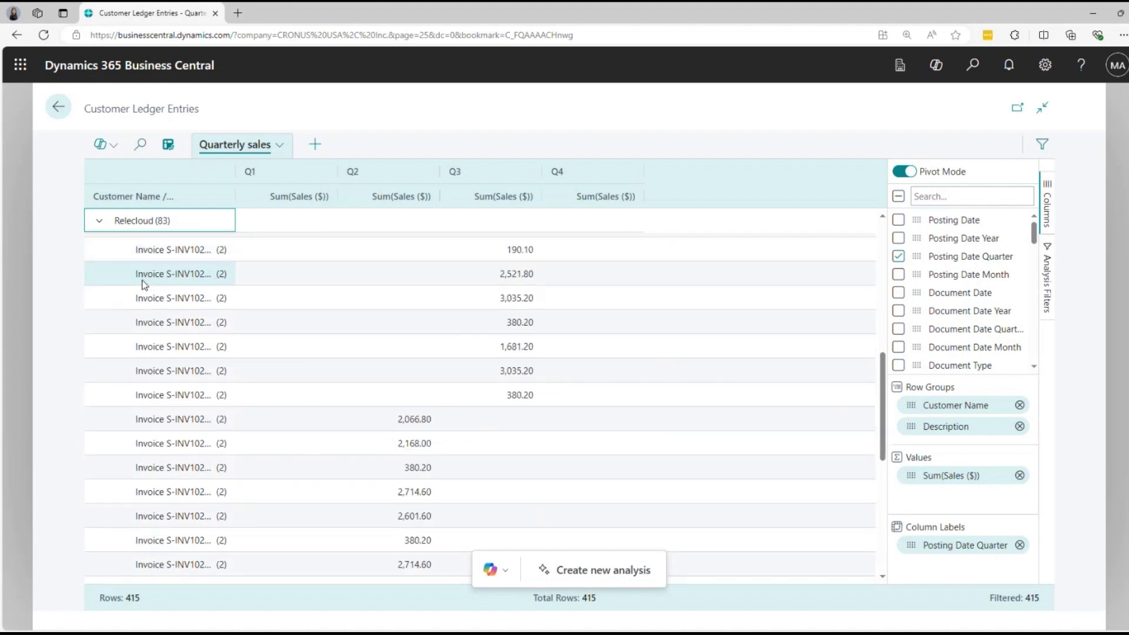
{"action": "left_click", "coordinate": [100, 223]}
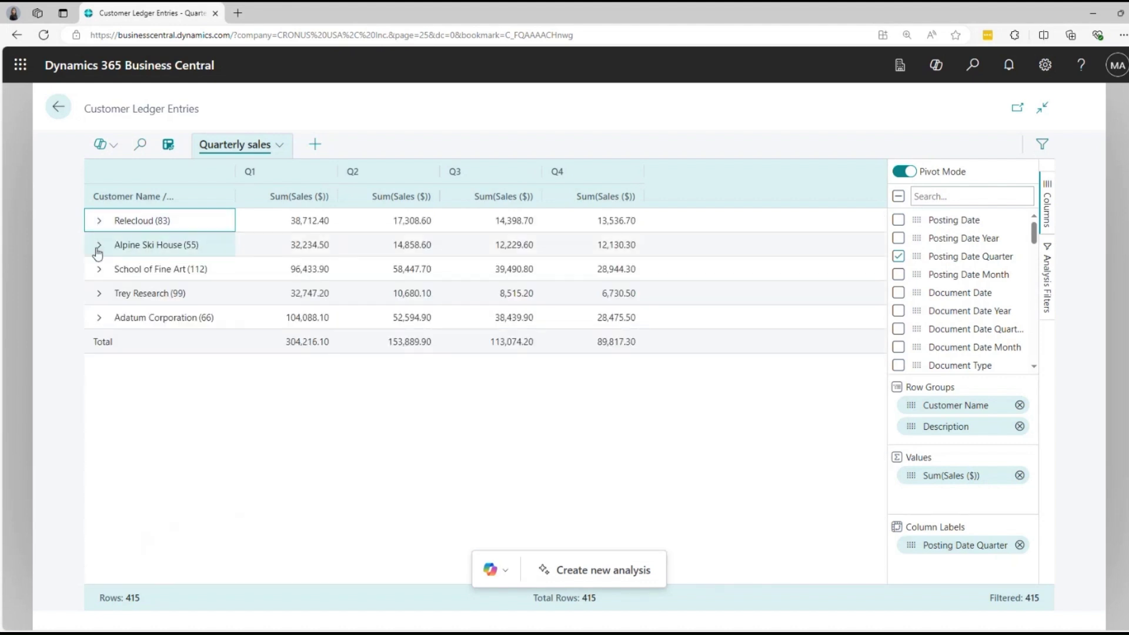
{"action": "left_click", "coordinate": [99, 246]}
{"action": "scroll", "coordinate": [224, 315], "scroll_direction": "down", "scroll_amount": 3}
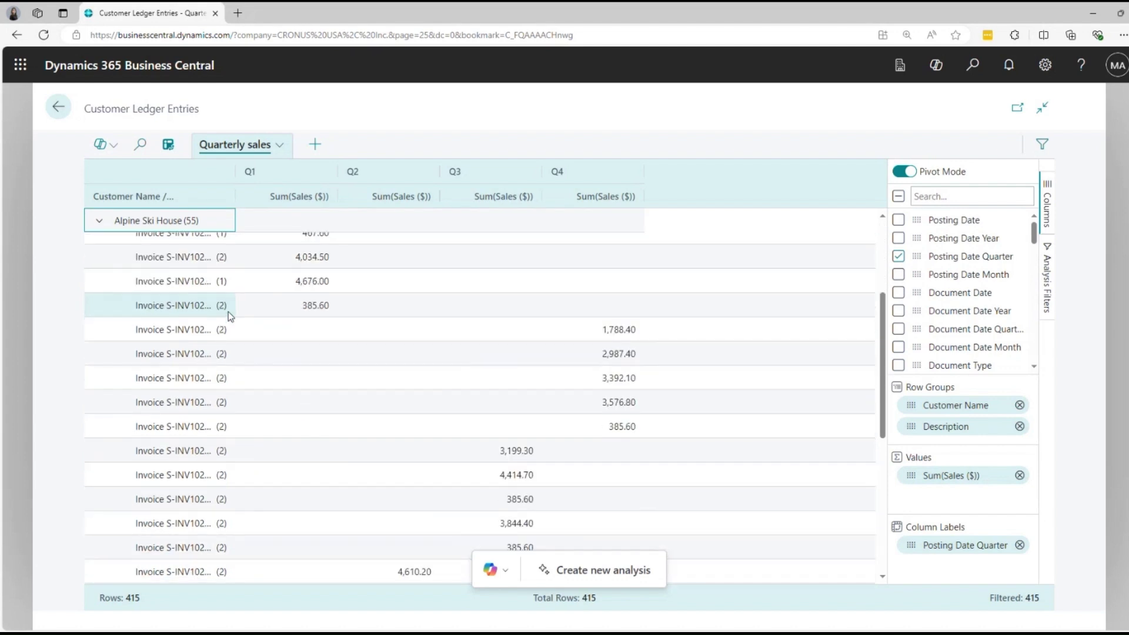
{"action": "scroll", "coordinate": [230, 316], "scroll_direction": "down", "scroll_amount": 2}
{"action": "left_click", "coordinate": [99, 223]}
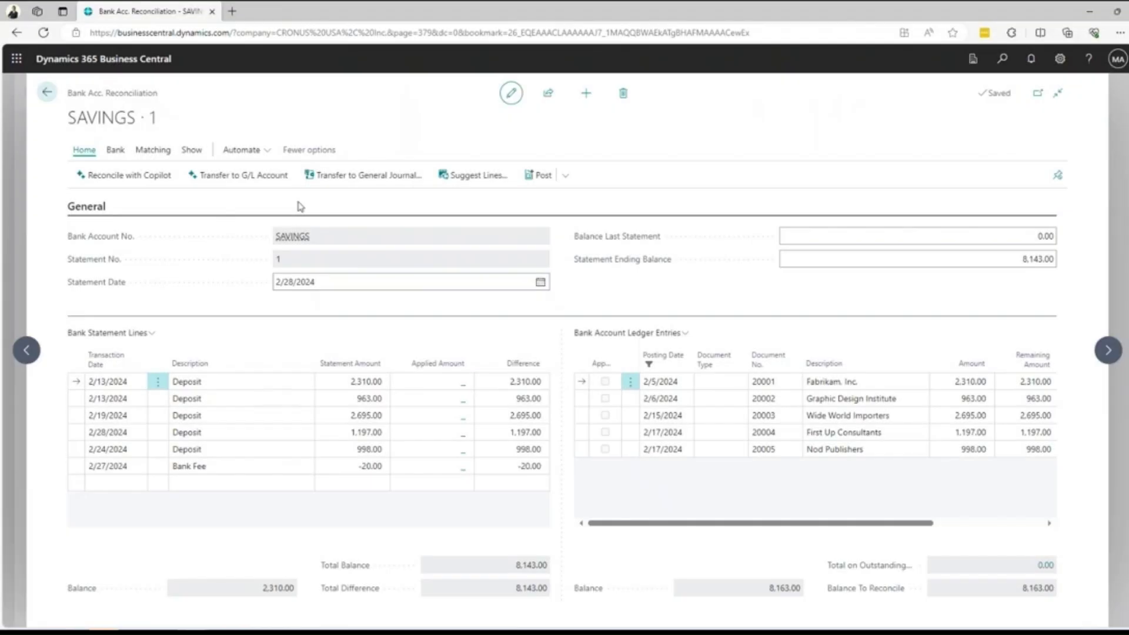
- Keep Copilot's match proposals for all six statement lines, including the -20.00 bank fee
{"action": "left_click", "coordinate": [116, 187]}
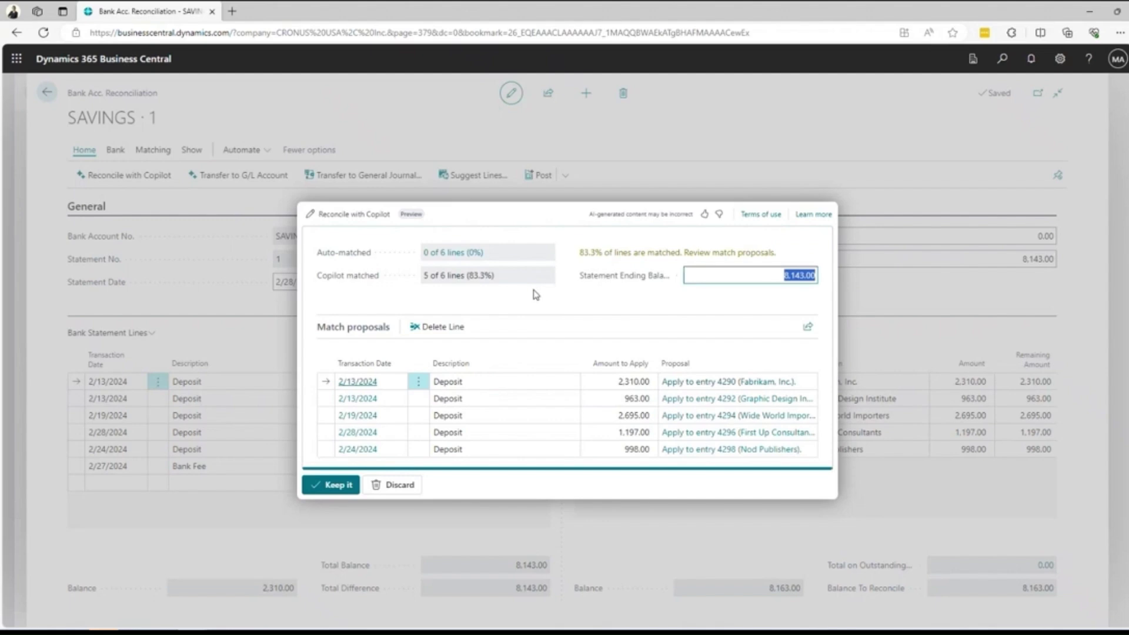
{"action": "left_click", "coordinate": [332, 485]}
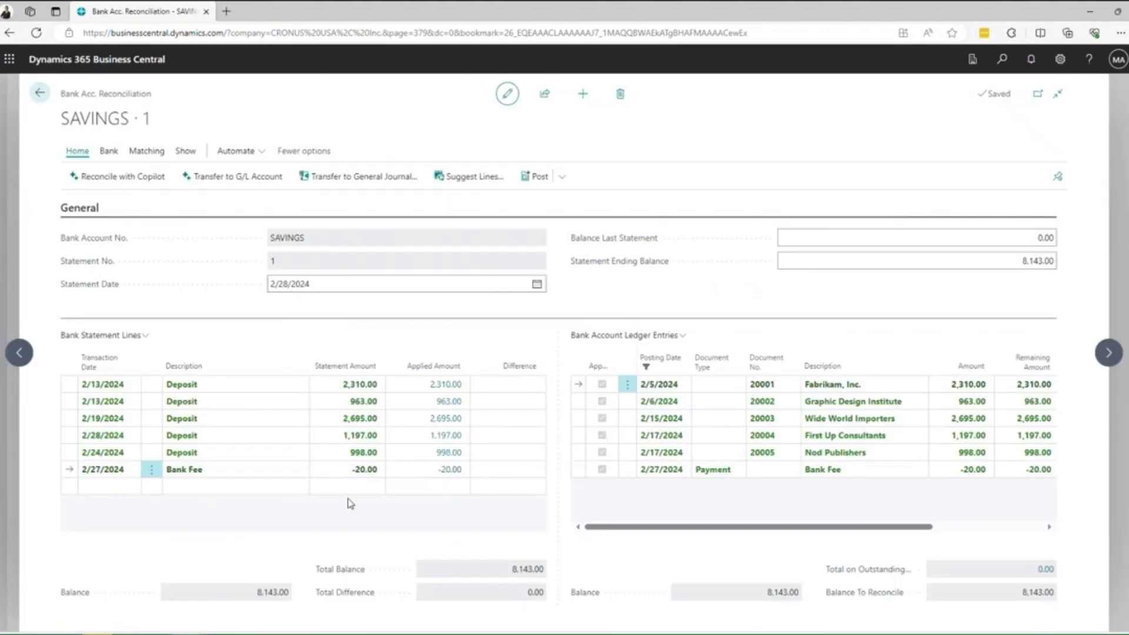